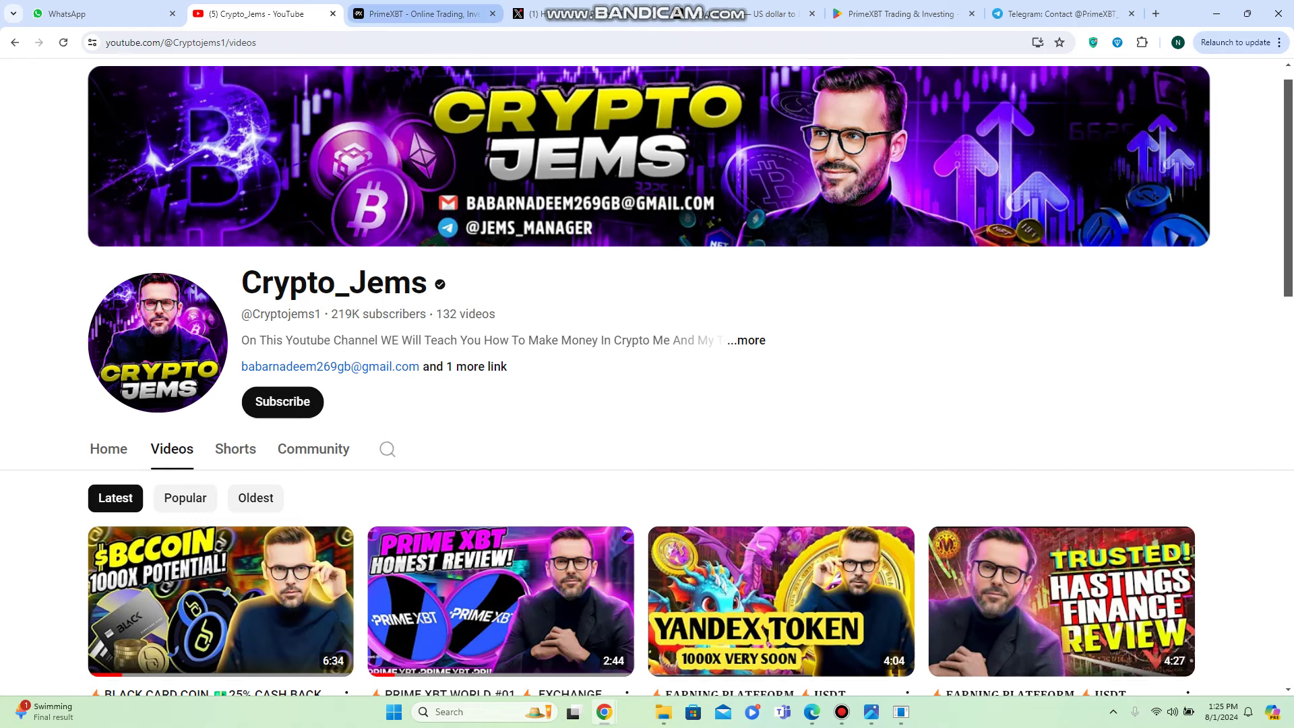
# Step: Switch from the Crypto_Jems YouTube channel to the PrimeXBT home page tab
pyautogui.click(425, 13)
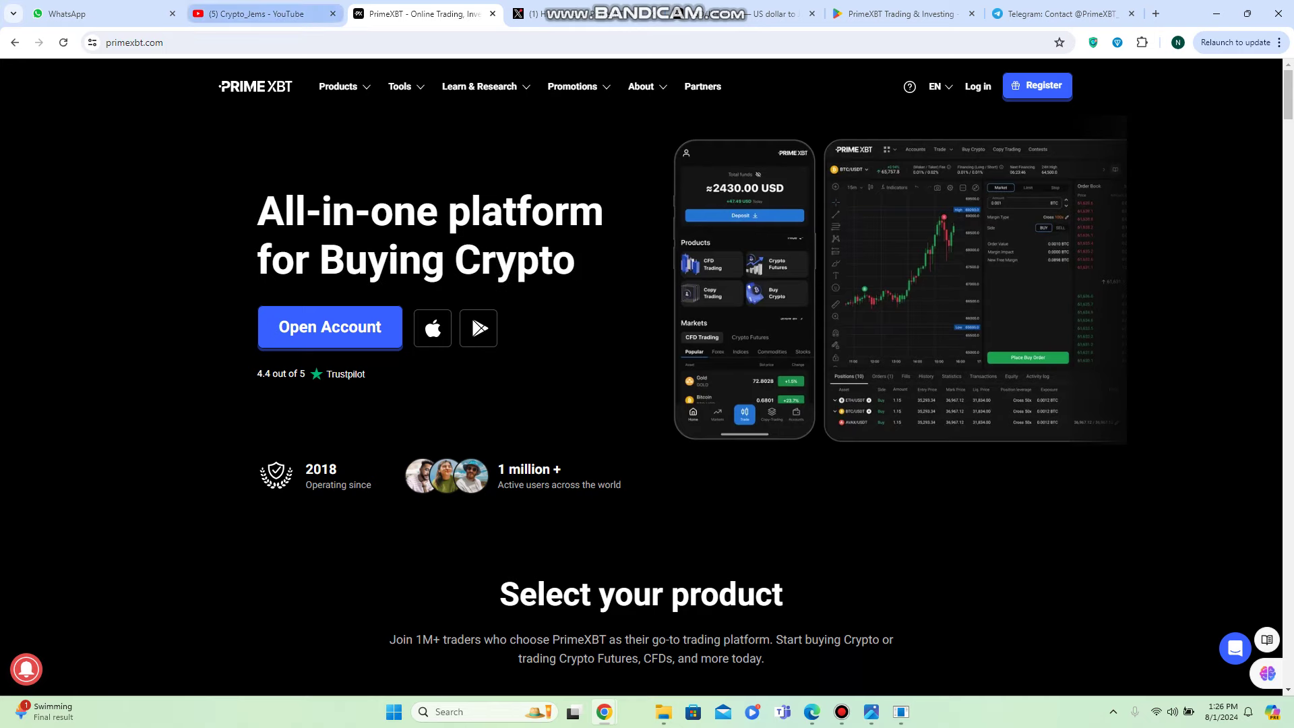
# Step: Subscribe to Crypto_Jems, check its bell notification menu, and return to PrimeXBT
pyautogui.click(253, 14)
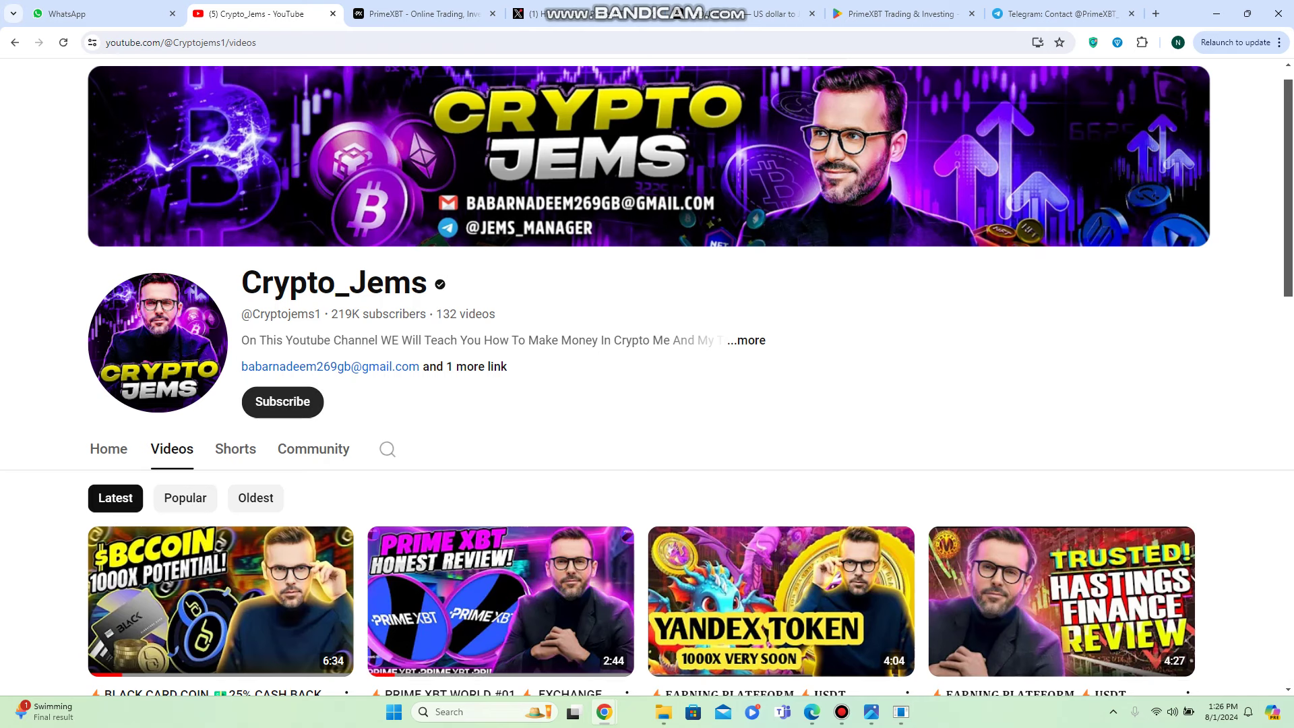
pyautogui.click(283, 402)
pyautogui.click(314, 448)
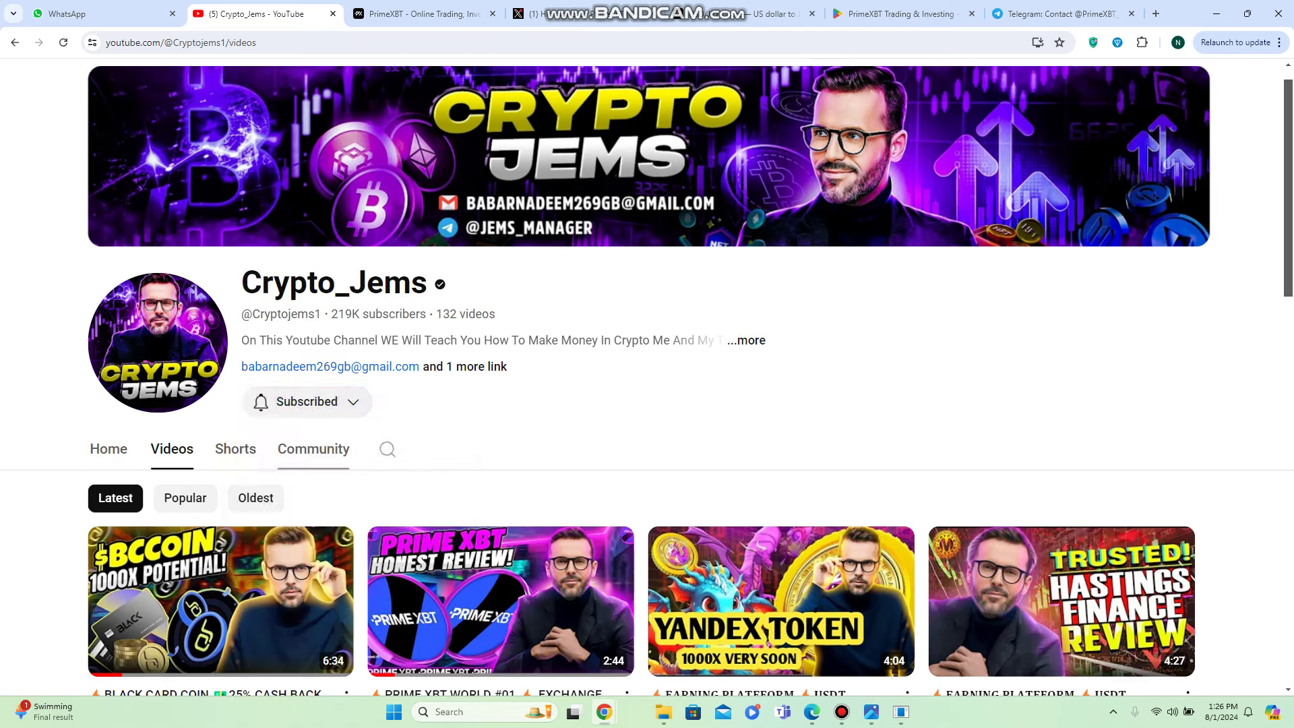
pyautogui.click(306, 402)
pyautogui.click(306, 401)
pyautogui.click(419, 13)
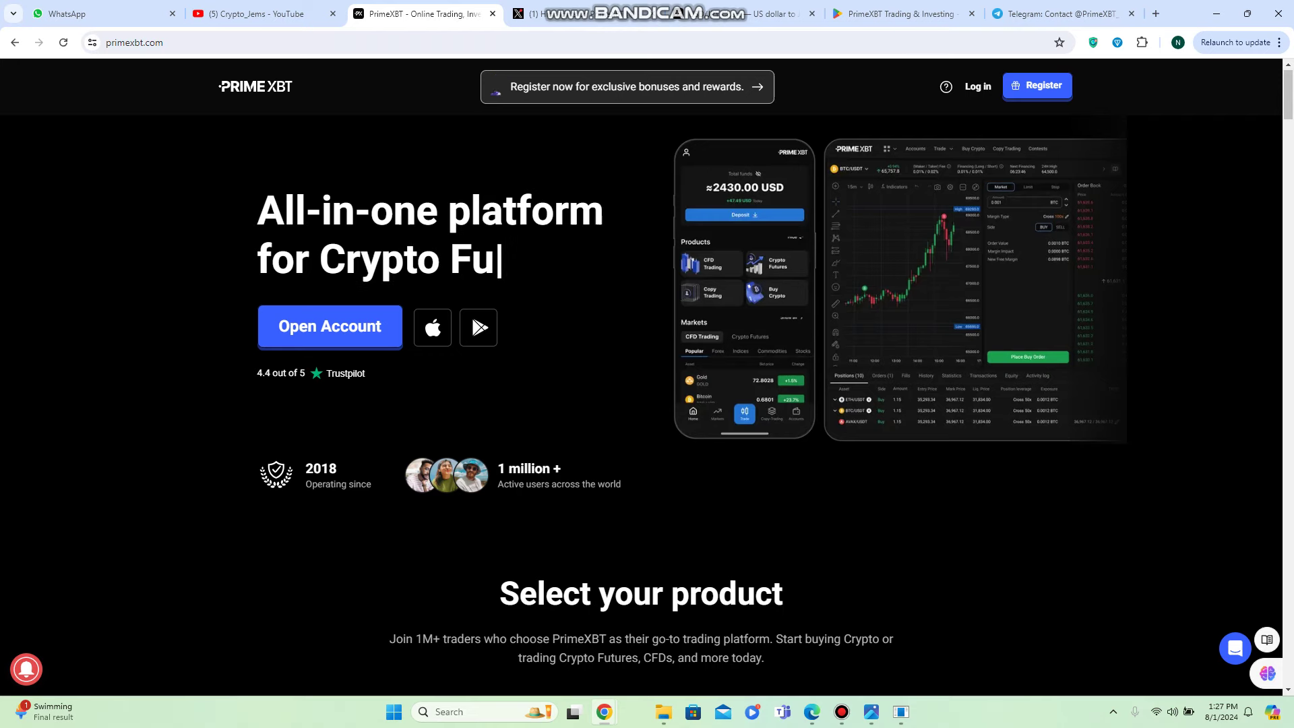
pyautogui.scroll(-5, 647, 405)
pyautogui.scroll(1, 646, 405)
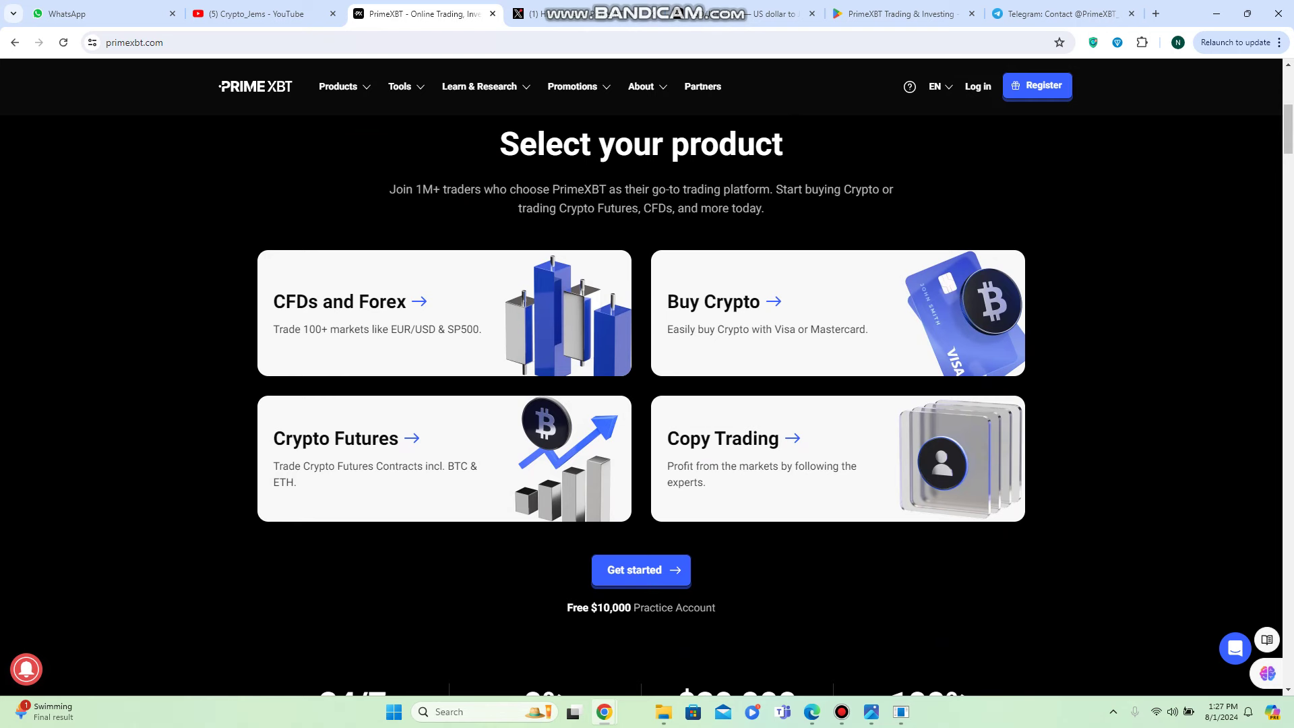
pyautogui.scroll(-3, 647, 374)
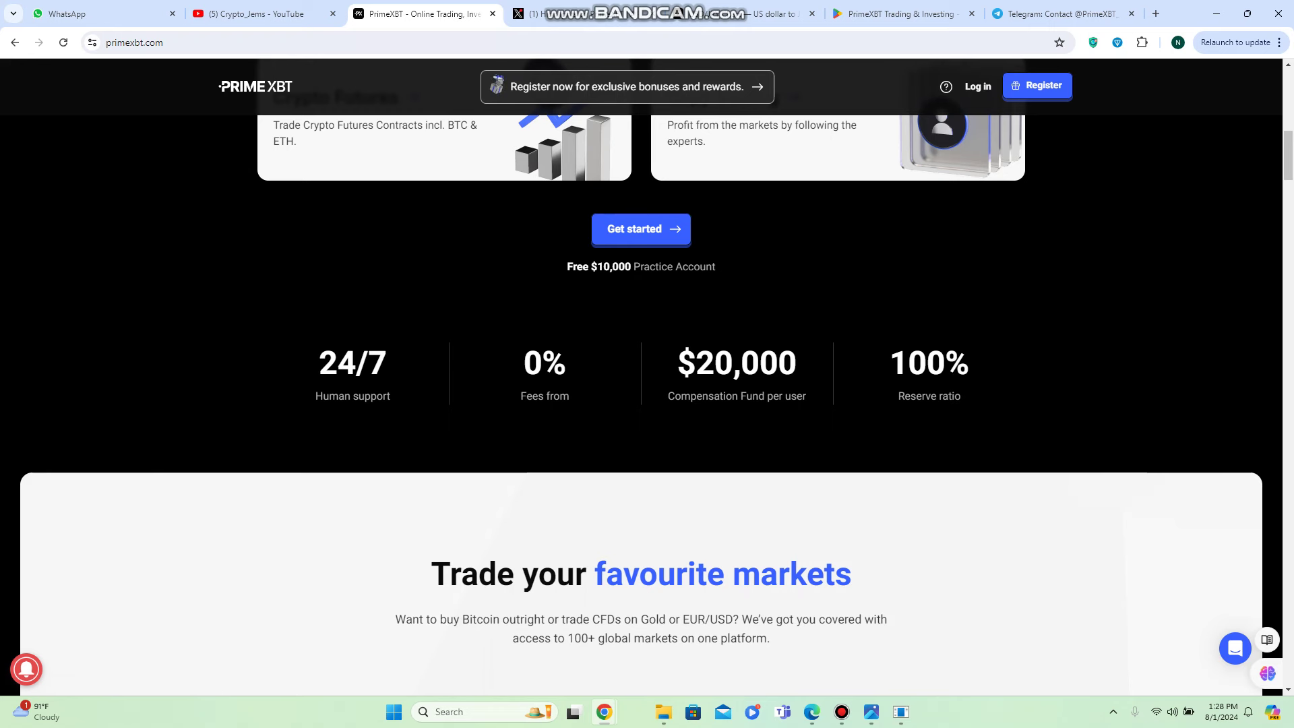
pyautogui.scroll(-3, 648, 596)
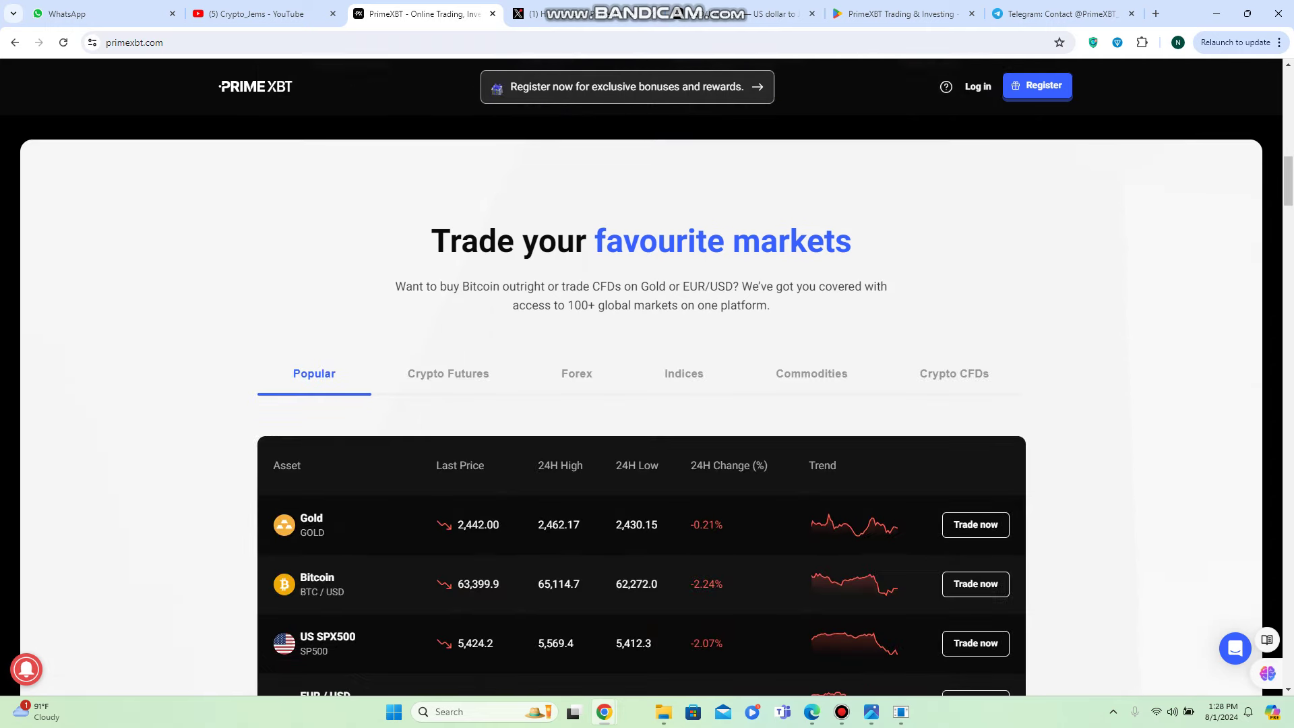
pyautogui.scroll(-1, 648, 597)
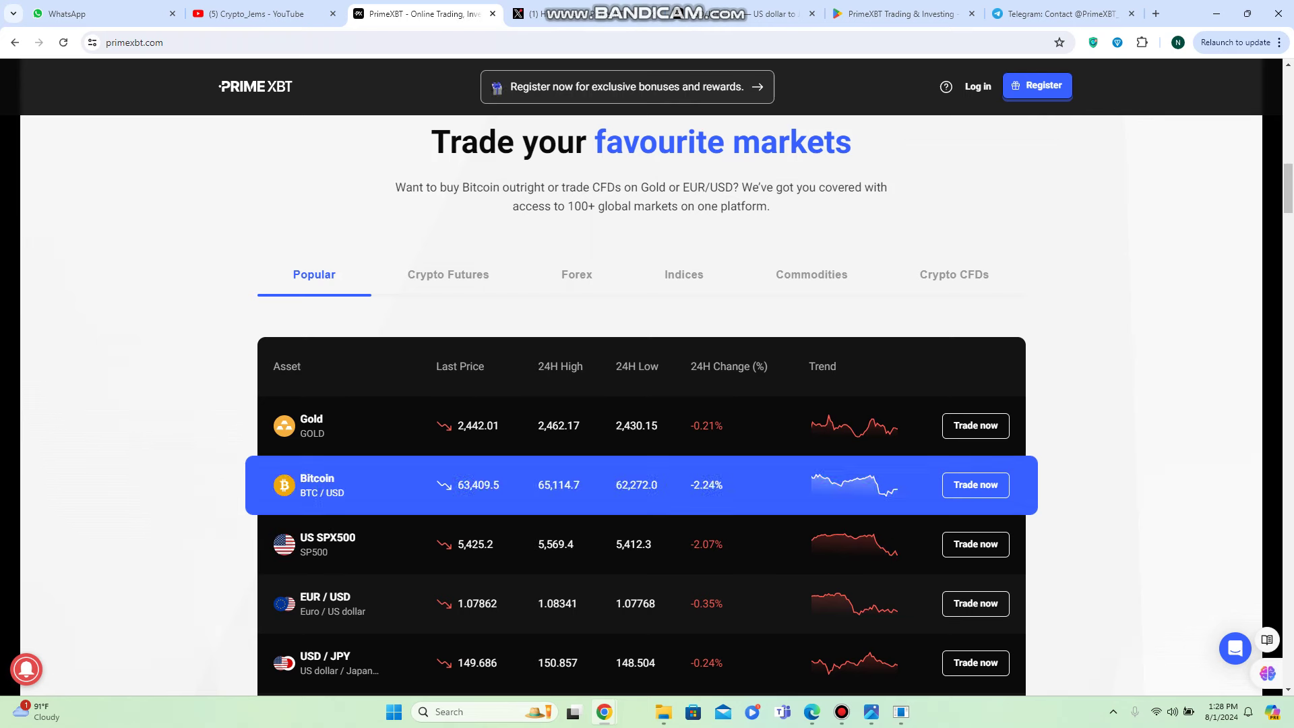
# Step: Show the Crypto Futures market list, then the Forex market list
pyautogui.click(447, 274)
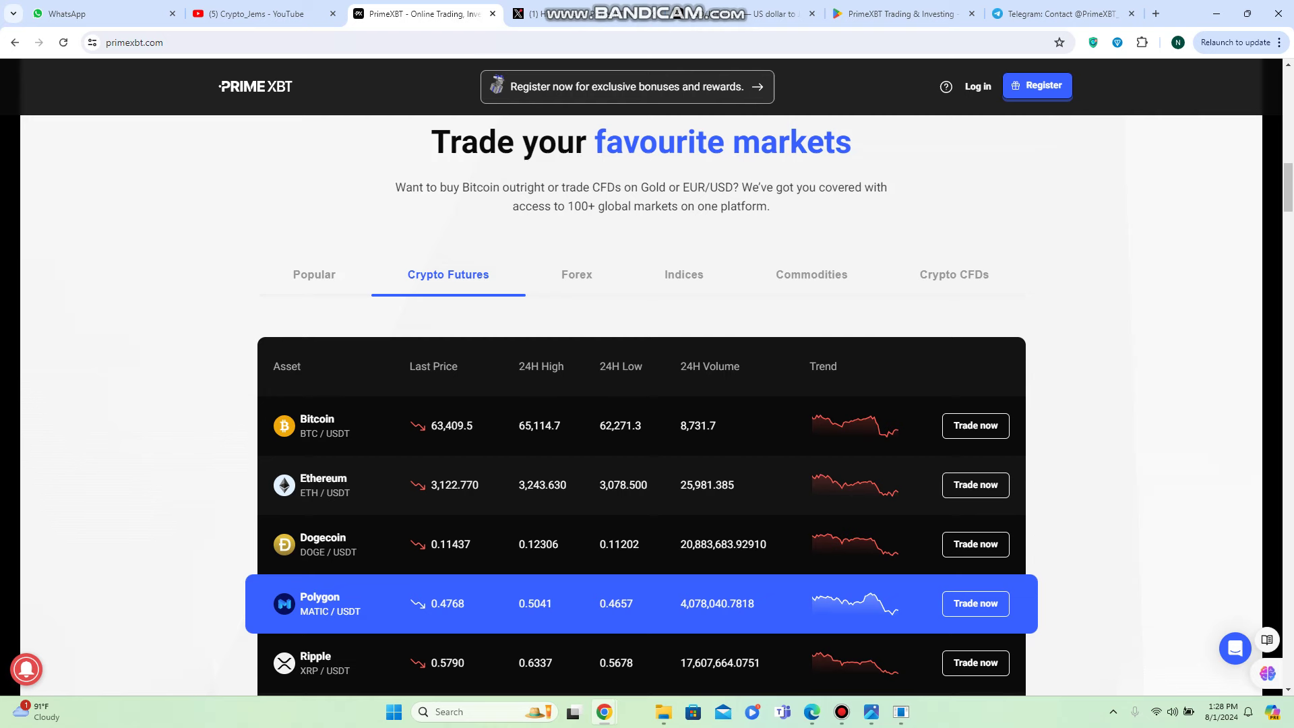
pyautogui.click(577, 274)
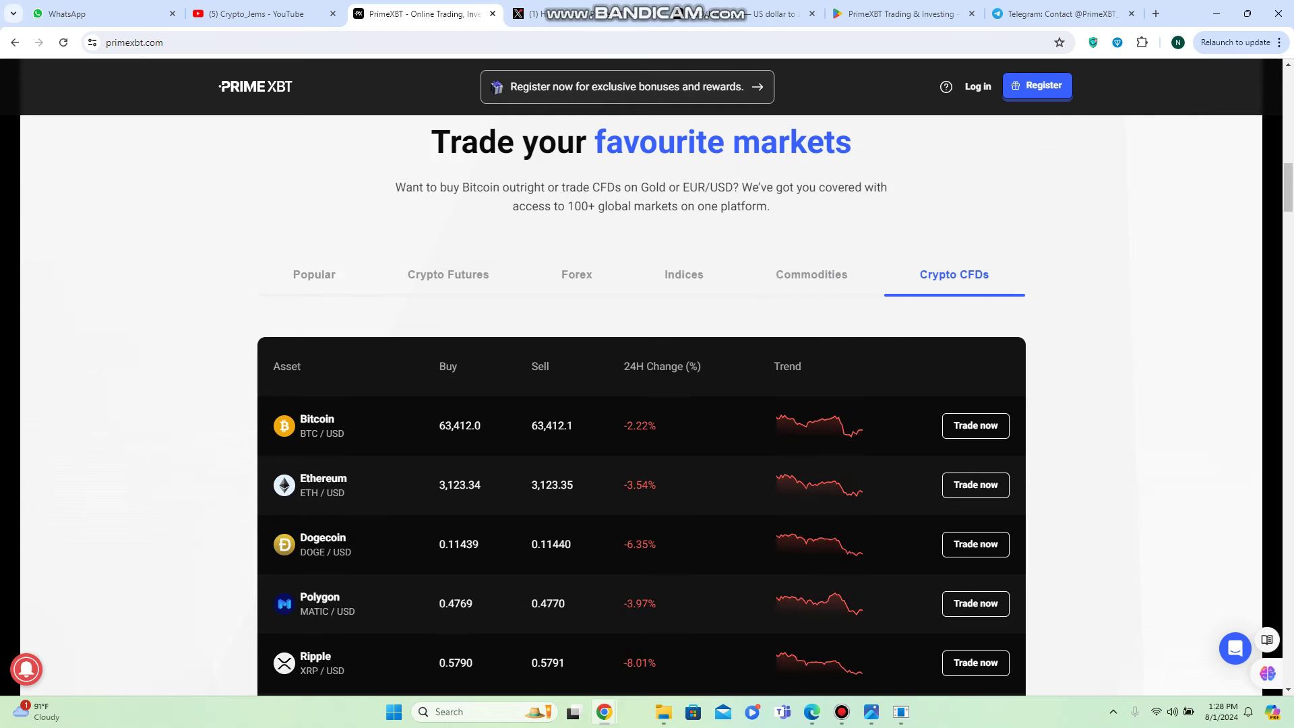
pyautogui.scroll(-1, 647, 404)
pyautogui.scroll(-3, 648, 404)
pyautogui.scroll(-2, 647, 404)
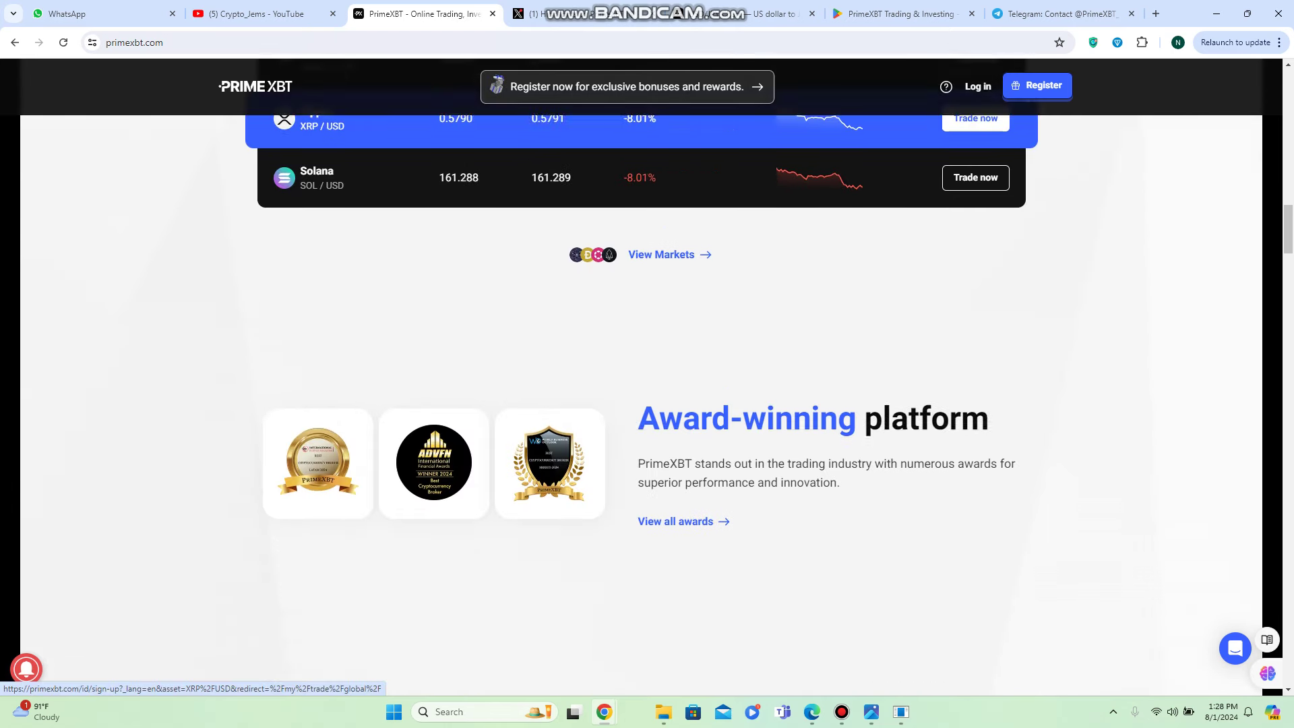
pyautogui.scroll(-1, 647, 405)
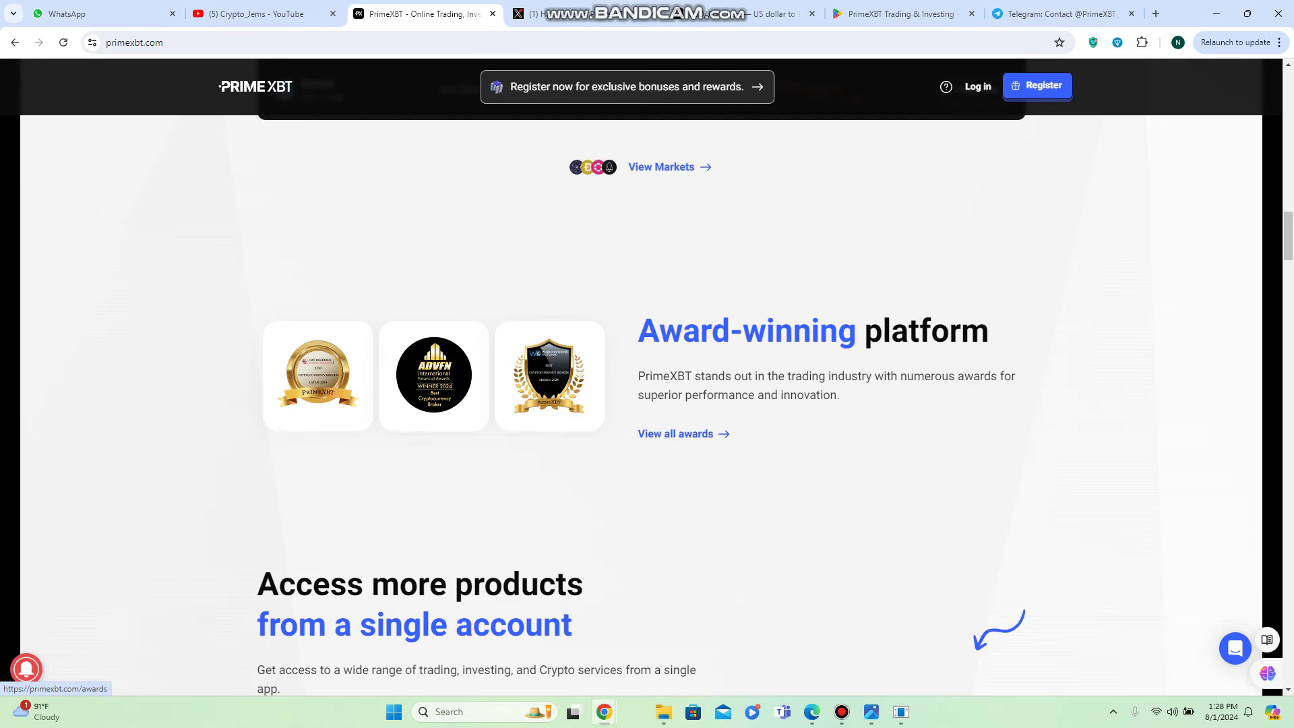
pyautogui.click(684, 434)
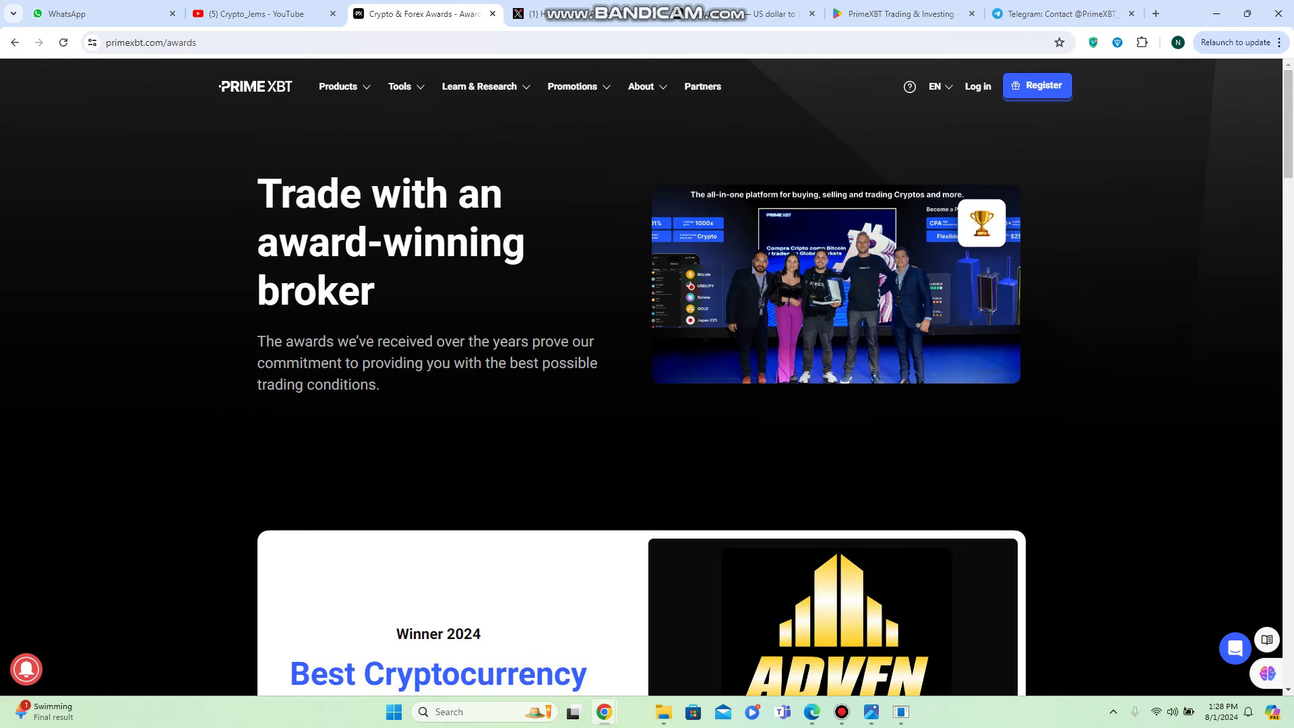
pyautogui.moveTo(260, 186); pyautogui.dragTo(376, 293)
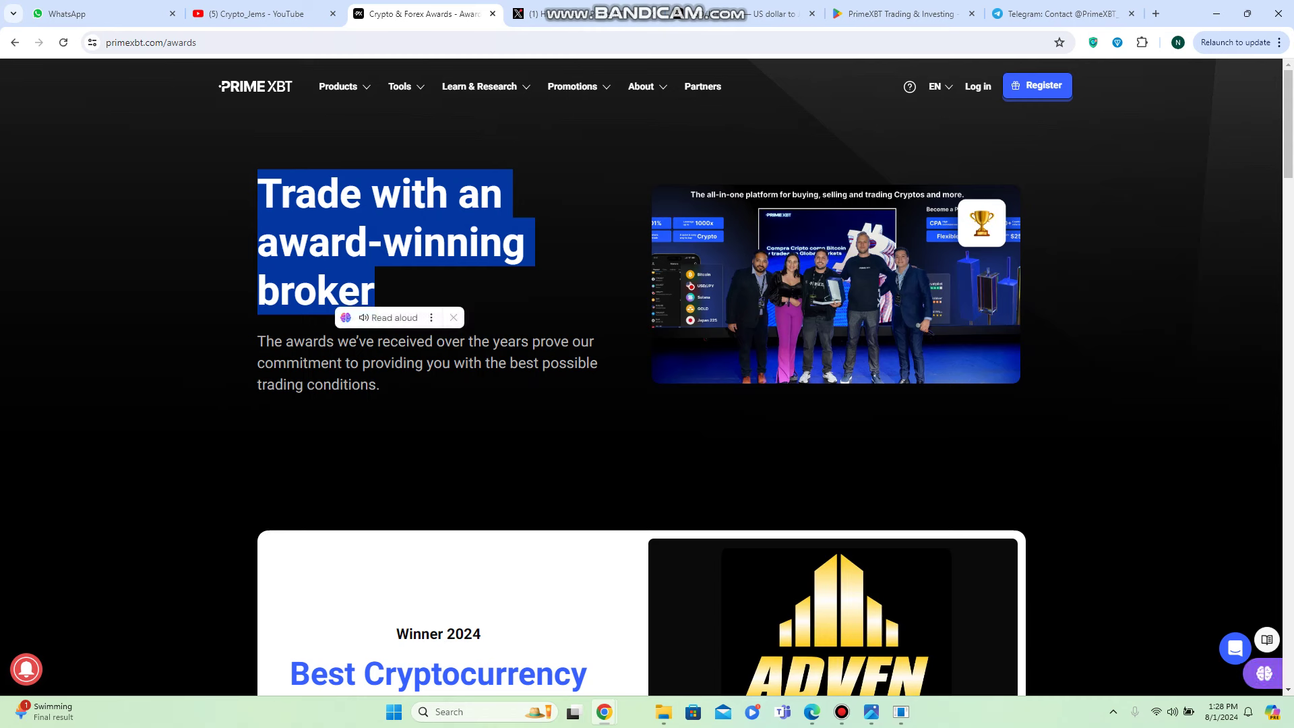
pyautogui.click(376, 293)
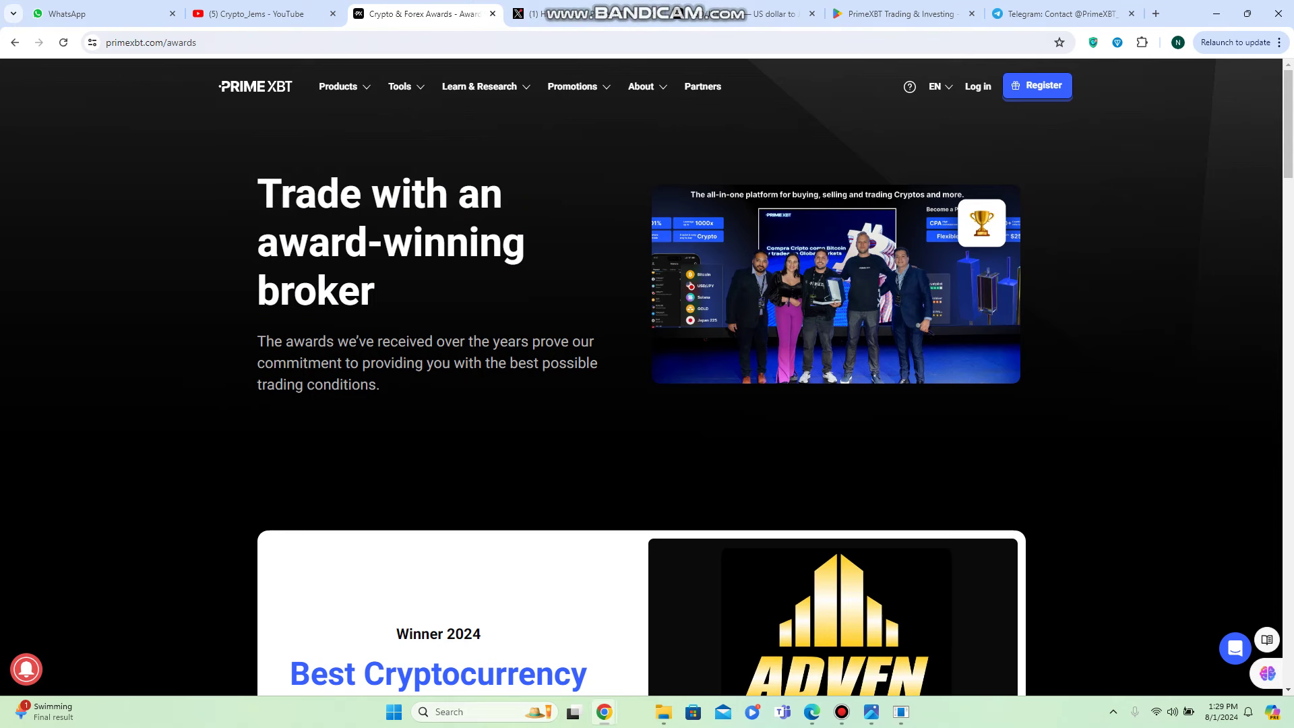
pyautogui.scroll(-3, 647, 405)
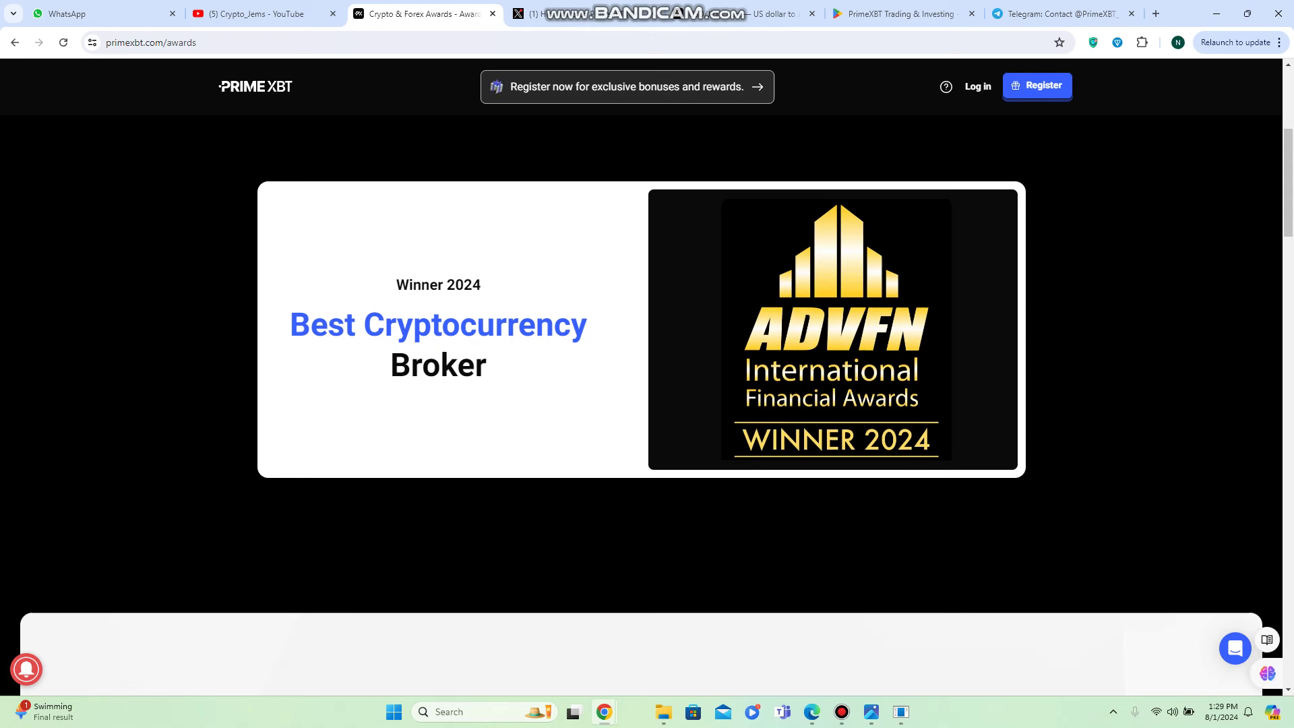
pyautogui.scroll(-2, 647, 404)
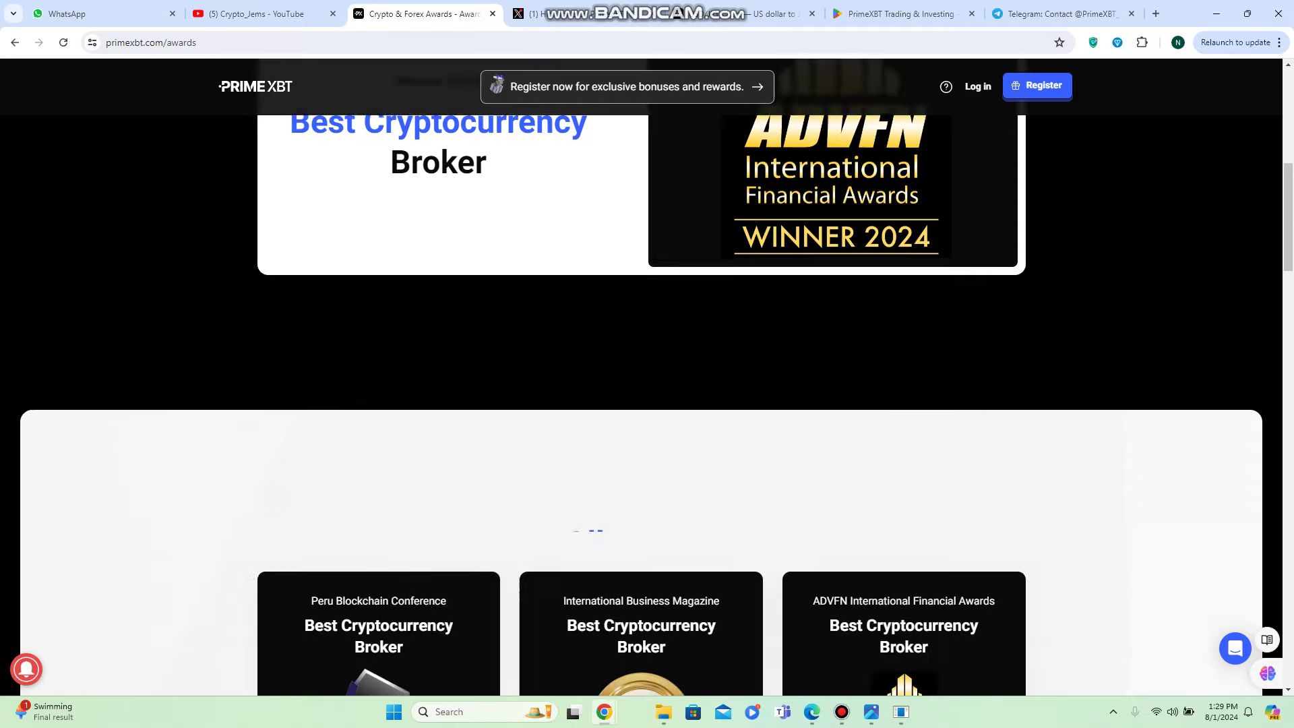
pyautogui.scroll(-3, 647, 405)
pyautogui.scroll(-1, 647, 404)
pyautogui.scroll(-1, 647, 404)
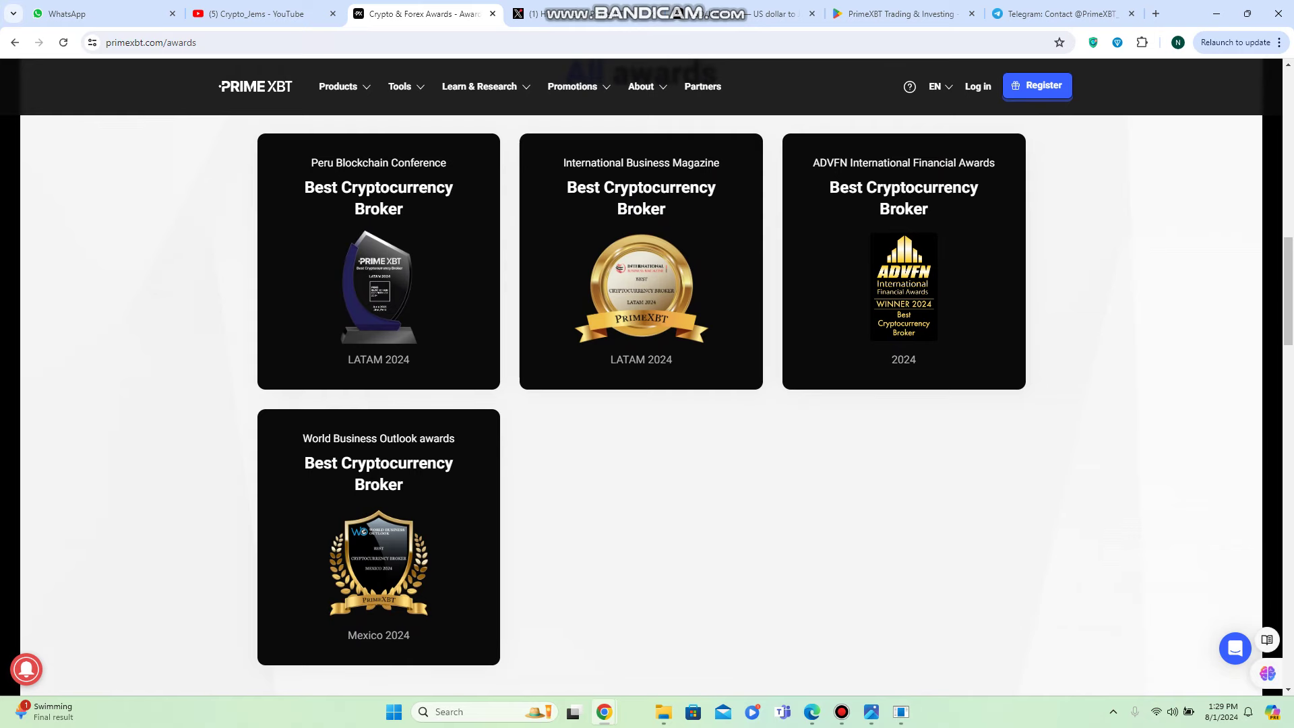
pyautogui.scroll(5, 647, 405)
pyautogui.scroll(5, 647, 404)
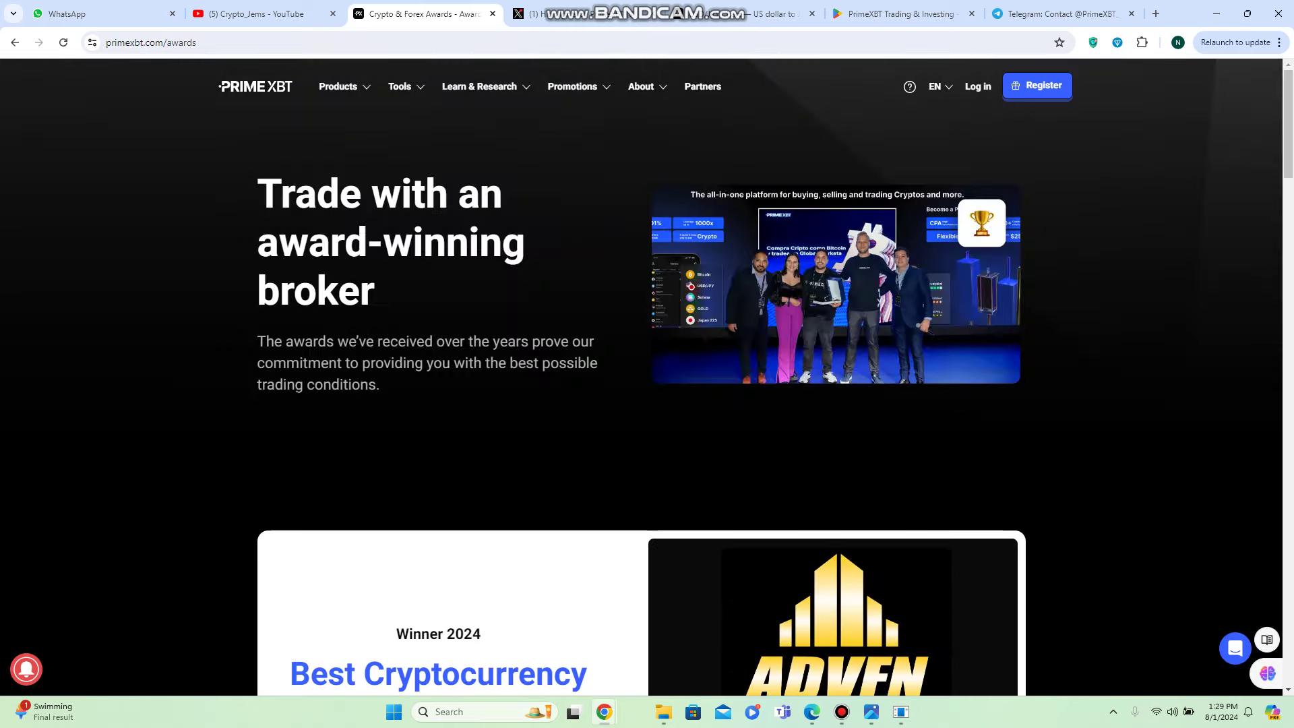
pyautogui.scroll(-10, 647, 405)
pyautogui.scroll(-5, 647, 405)
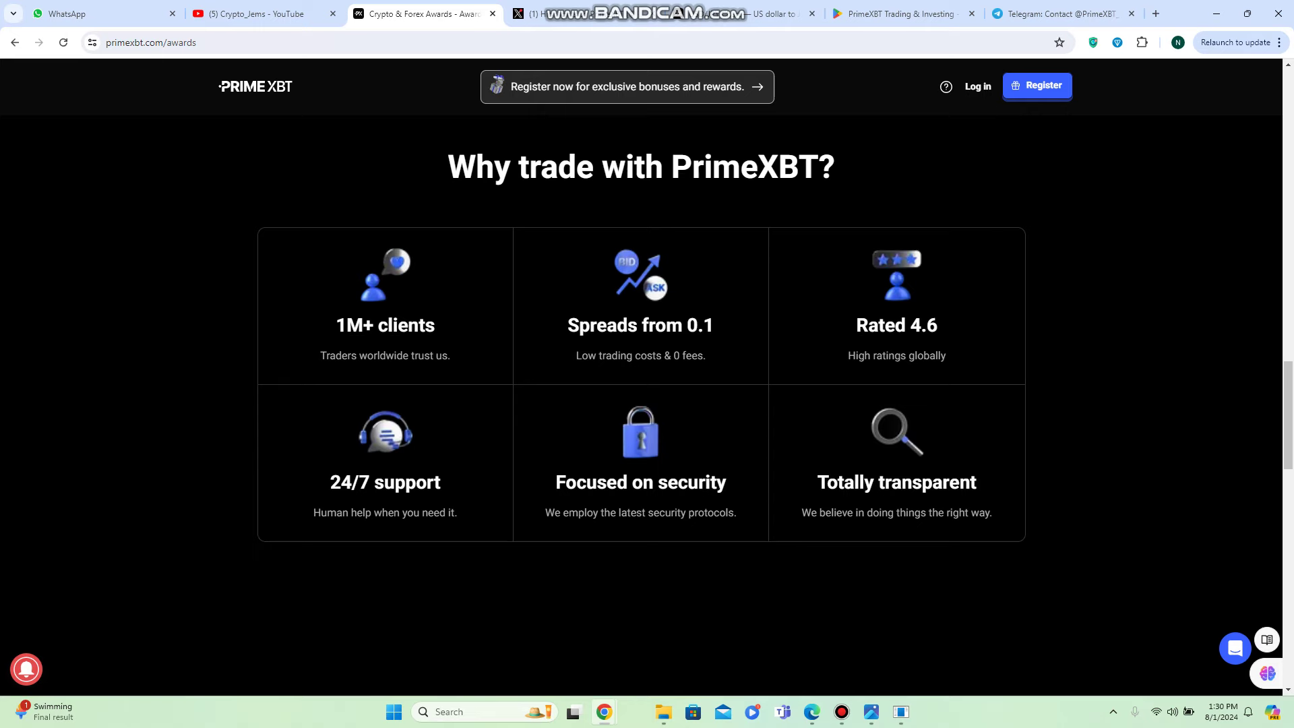
pyautogui.scroll(-2, 647, 384)
pyautogui.scroll(-3, 647, 385)
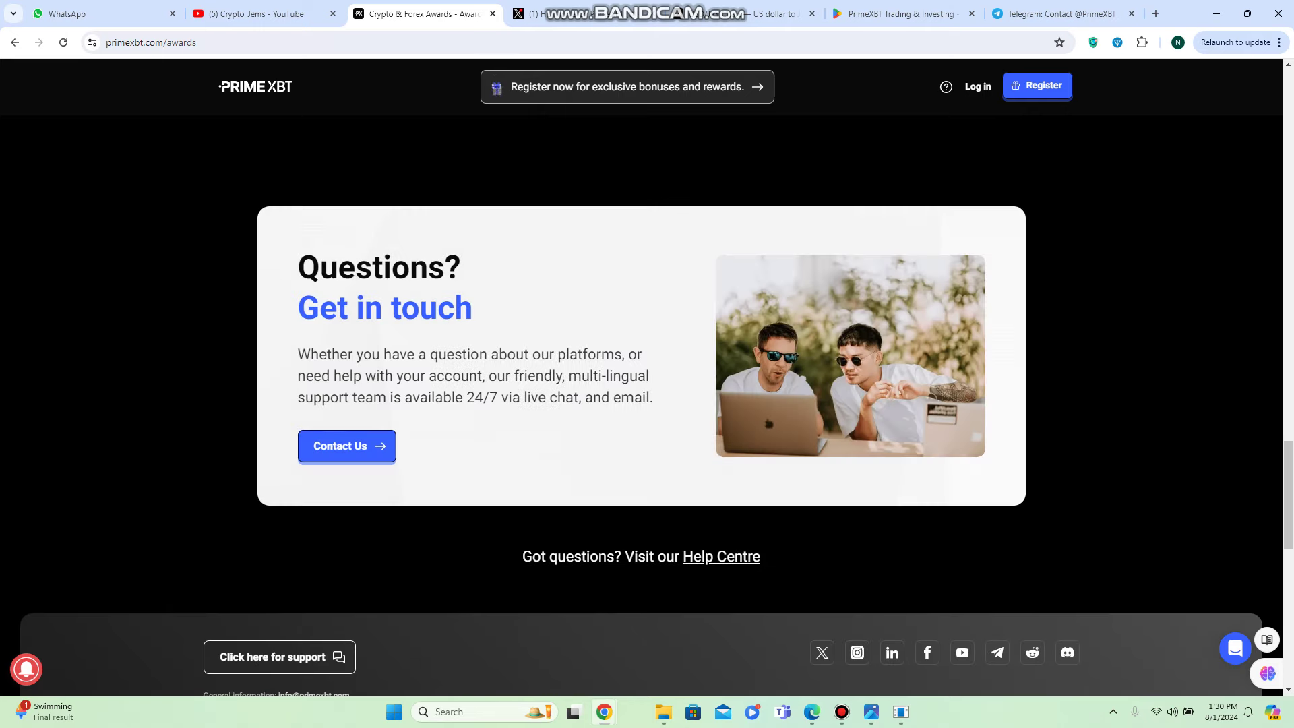
# Step: Go back to the PrimeXBT home page
pyautogui.click(256, 86)
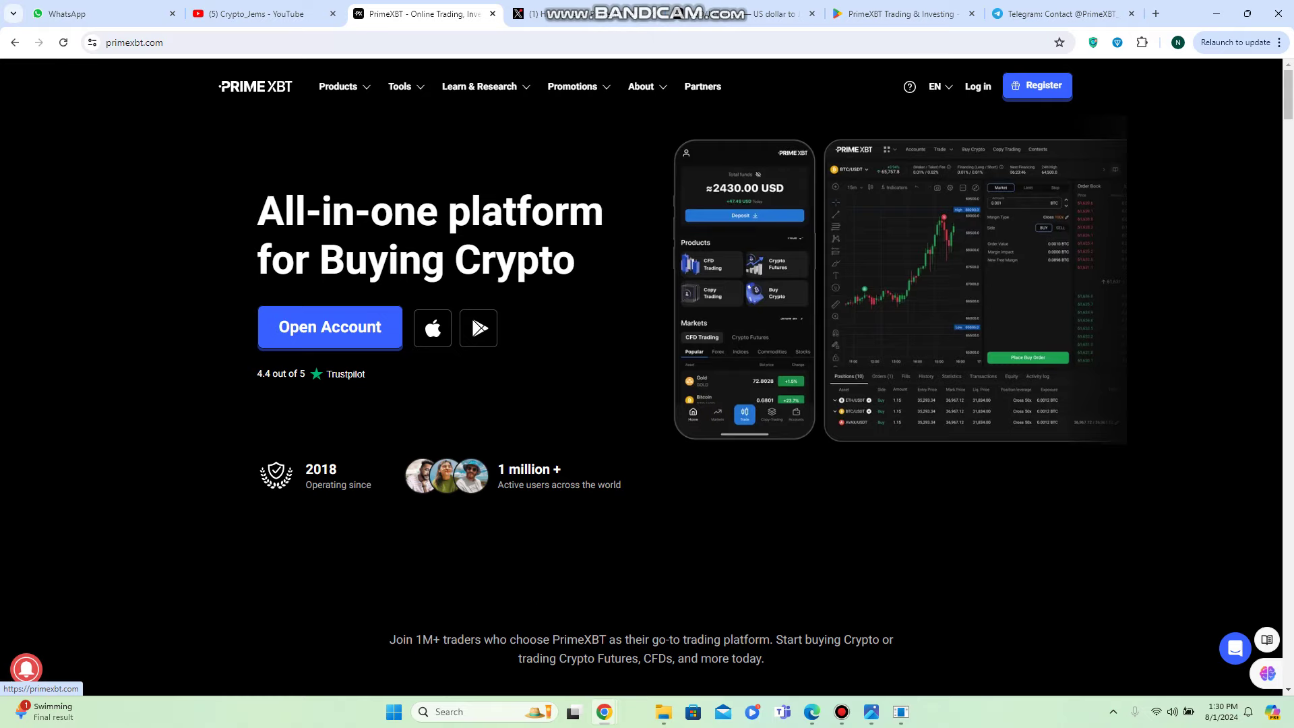
pyautogui.scroll(-5, 647, 405)
pyautogui.scroll(-4, 648, 405)
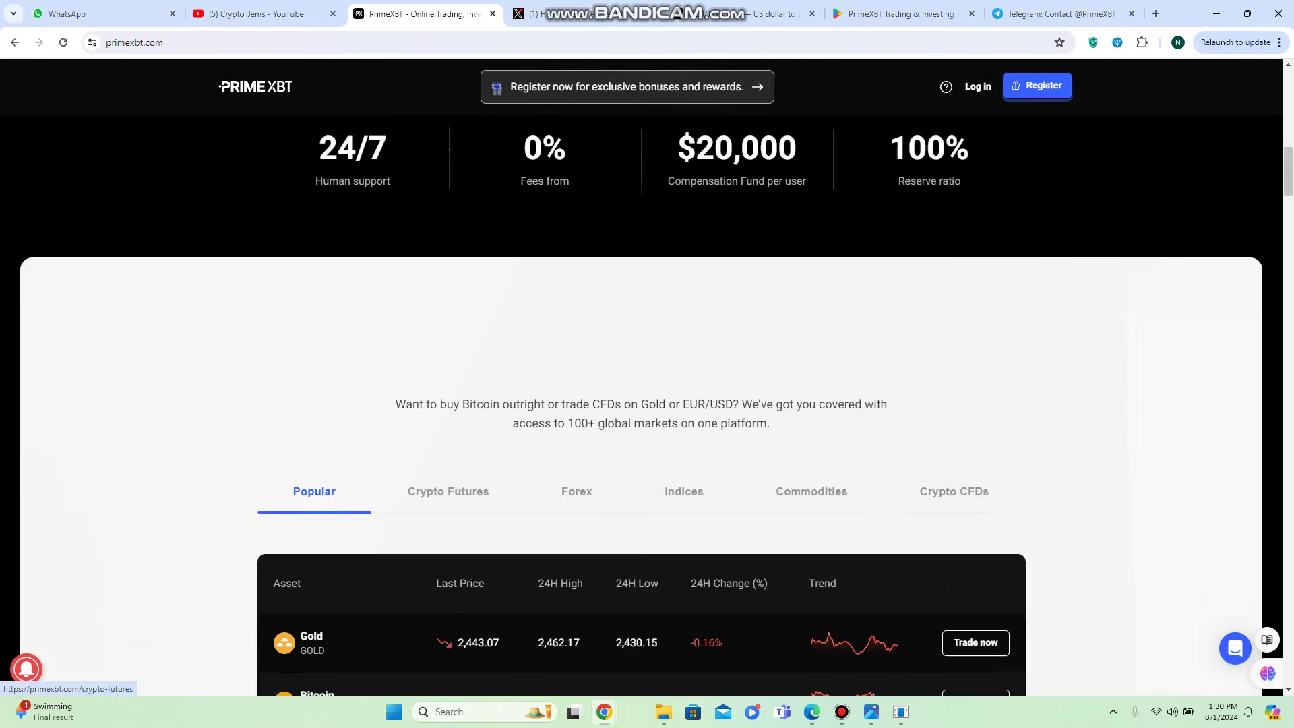
pyautogui.scroll(-2, 648, 404)
pyautogui.scroll(-5, 647, 404)
pyautogui.scroll(-2, 648, 404)
pyautogui.scroll(-1, 647, 404)
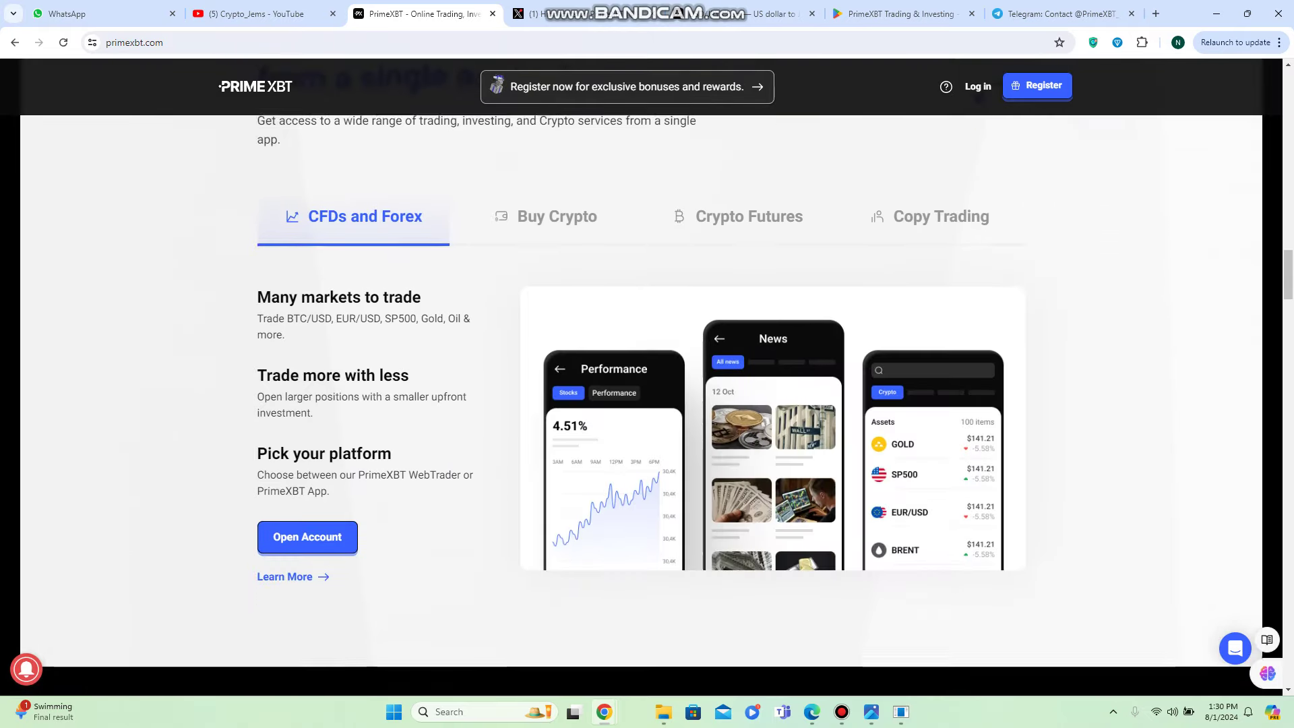
pyautogui.scroll(-5, 647, 405)
pyautogui.scroll(7, 648, 404)
pyautogui.scroll(-2, 648, 404)
pyautogui.scroll(2, 647, 405)
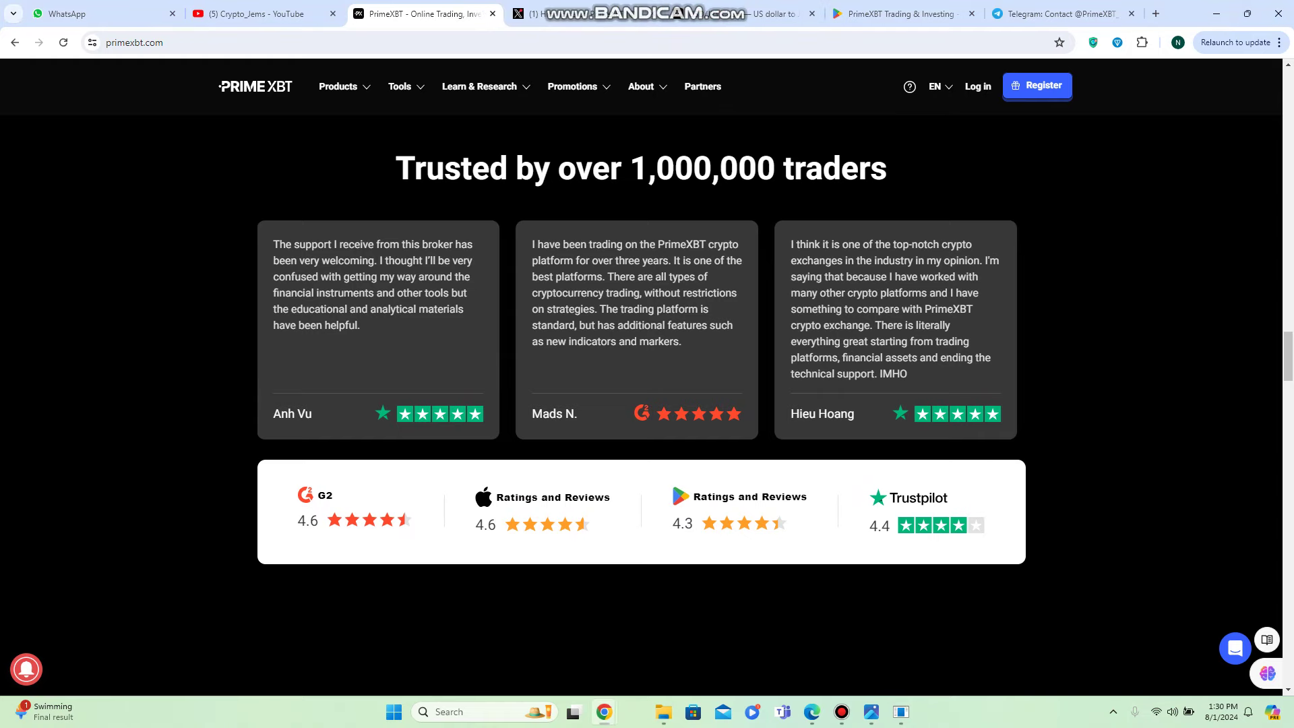
pyautogui.scroll(-5, 648, 404)
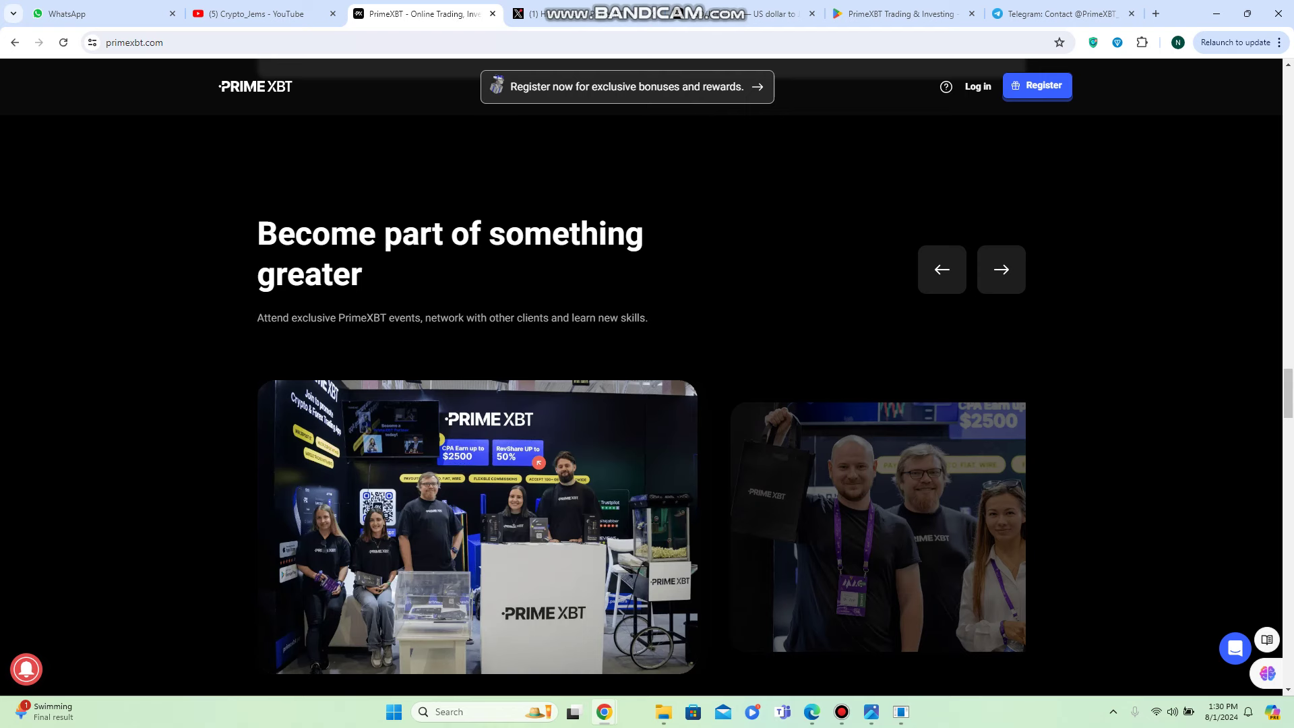
pyautogui.scroll(-1, 647, 405)
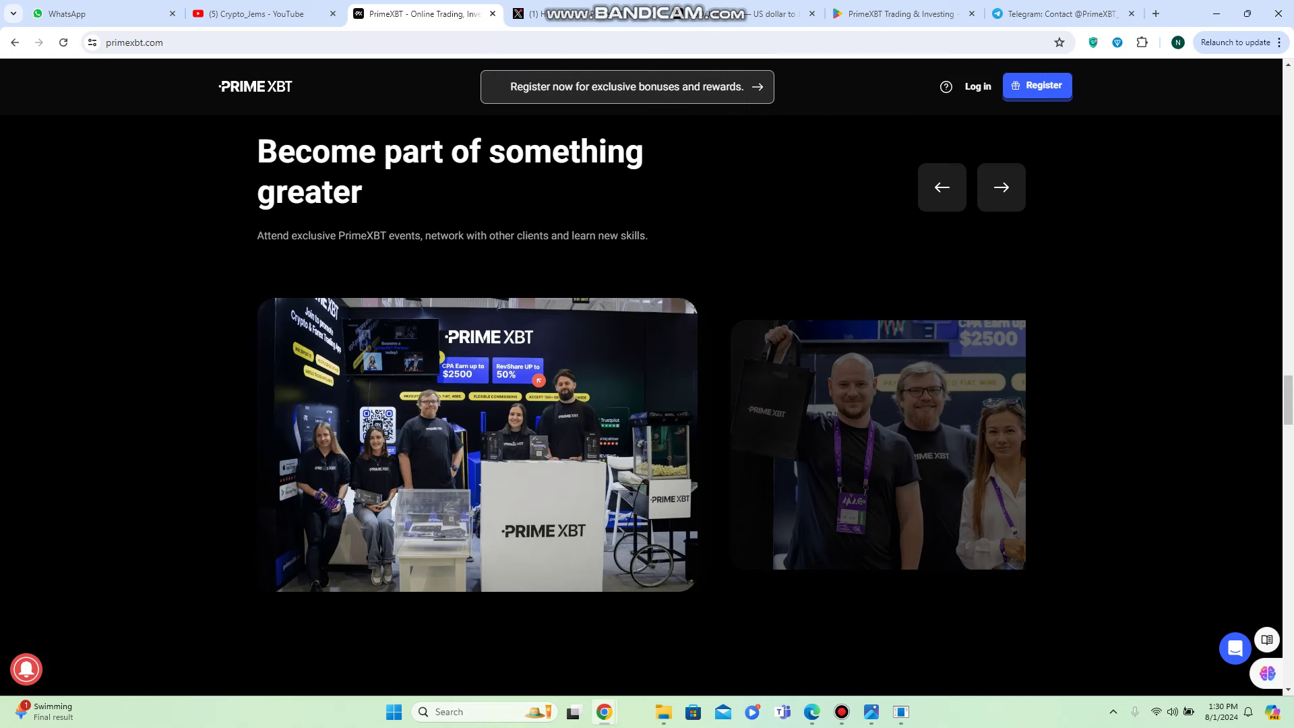
# Step: Advance the community event photo carousel by two photos
pyautogui.click(1001, 187)
pyautogui.click(1001, 188)
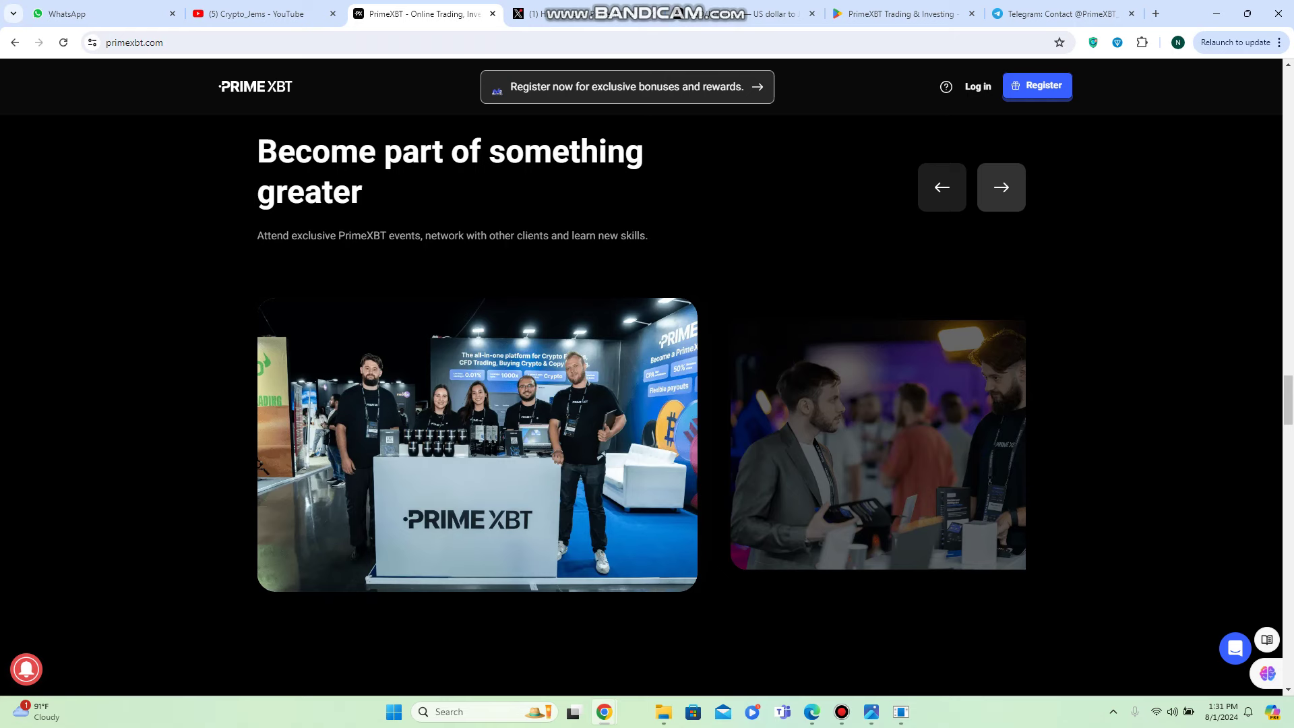
pyautogui.scroll(-4, 648, 404)
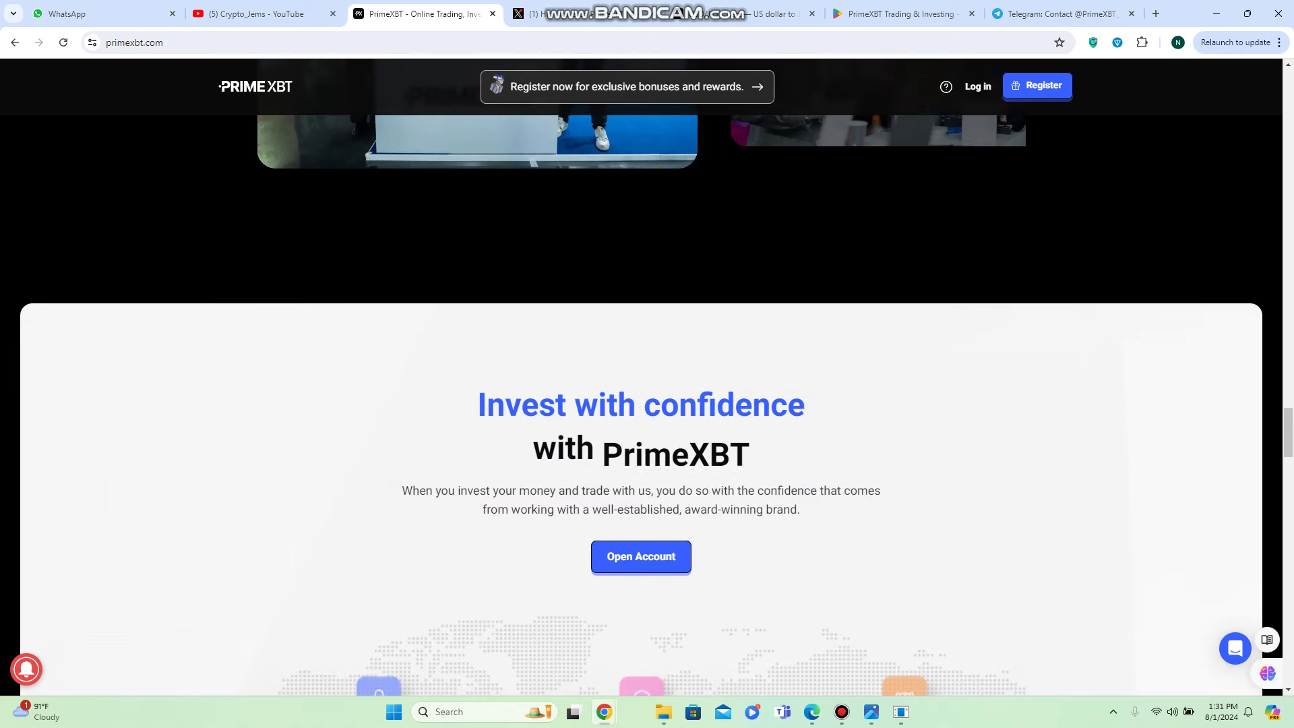
pyautogui.scroll(-2, 647, 404)
pyautogui.scroll(-1, 646, 404)
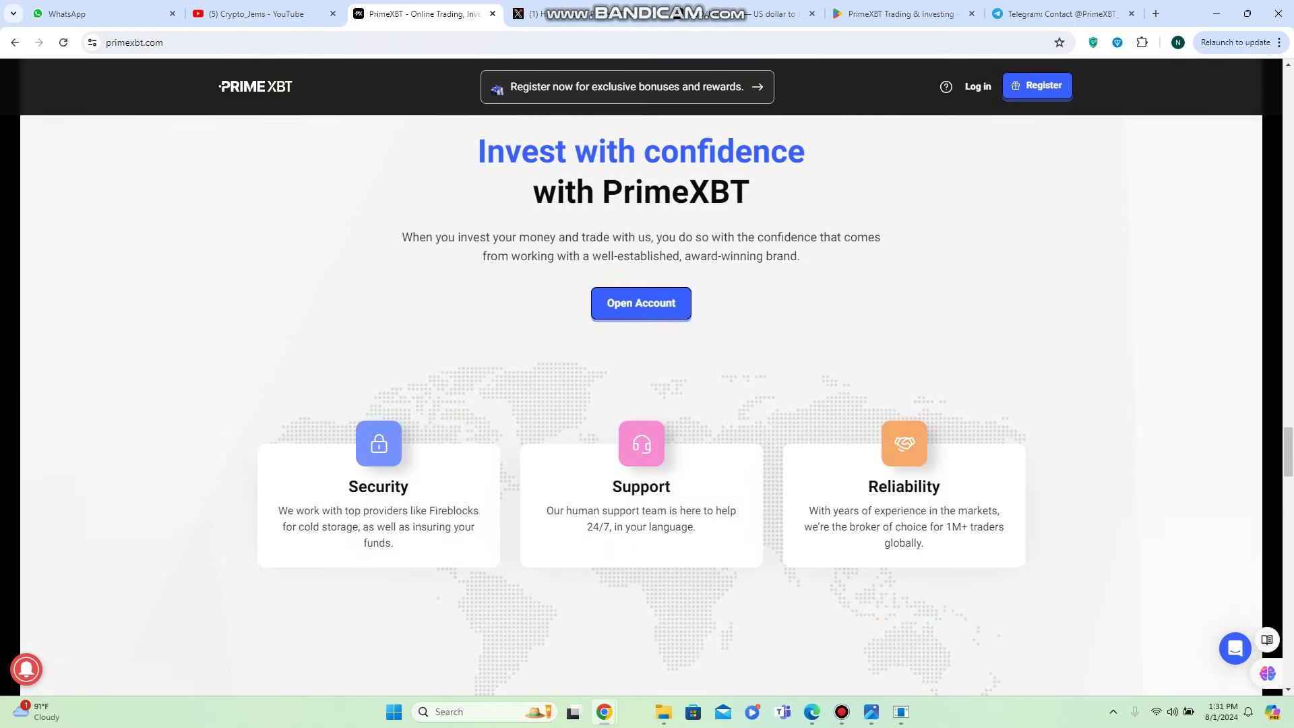
pyautogui.scroll(1, 642, 377)
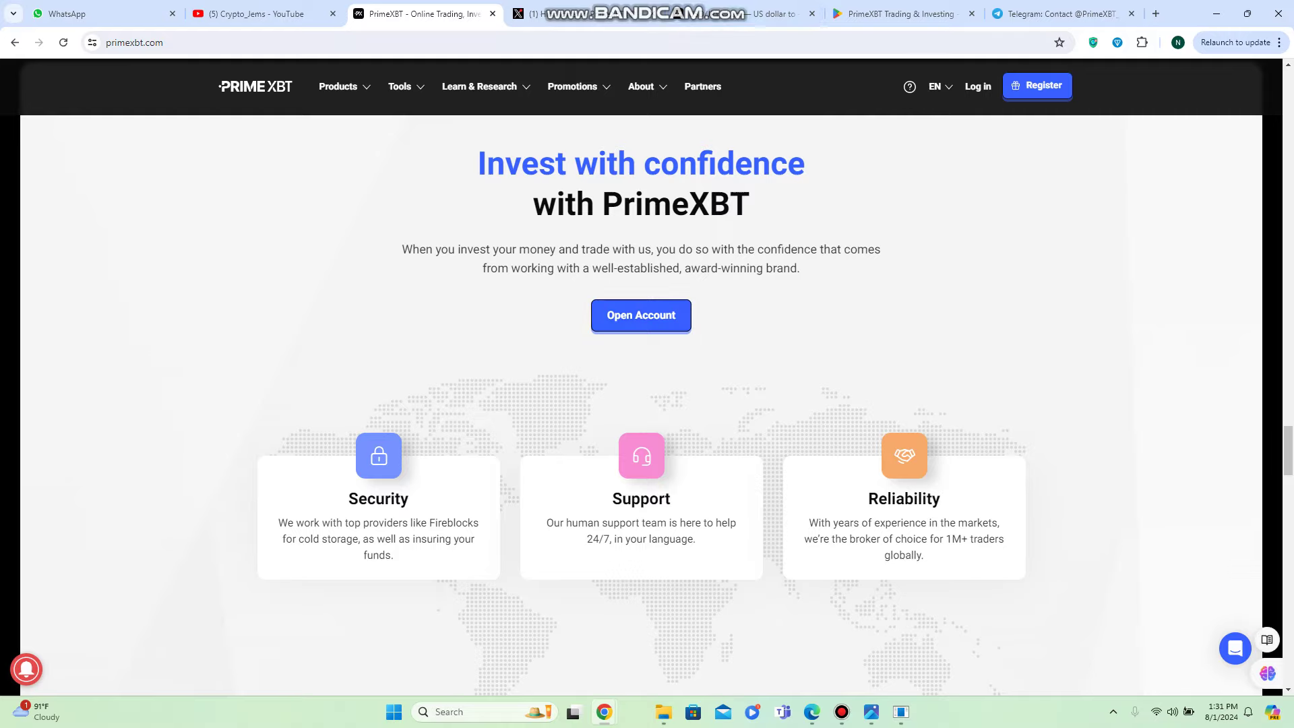
pyautogui.scroll(-5, 648, 405)
pyautogui.scroll(-3, 647, 404)
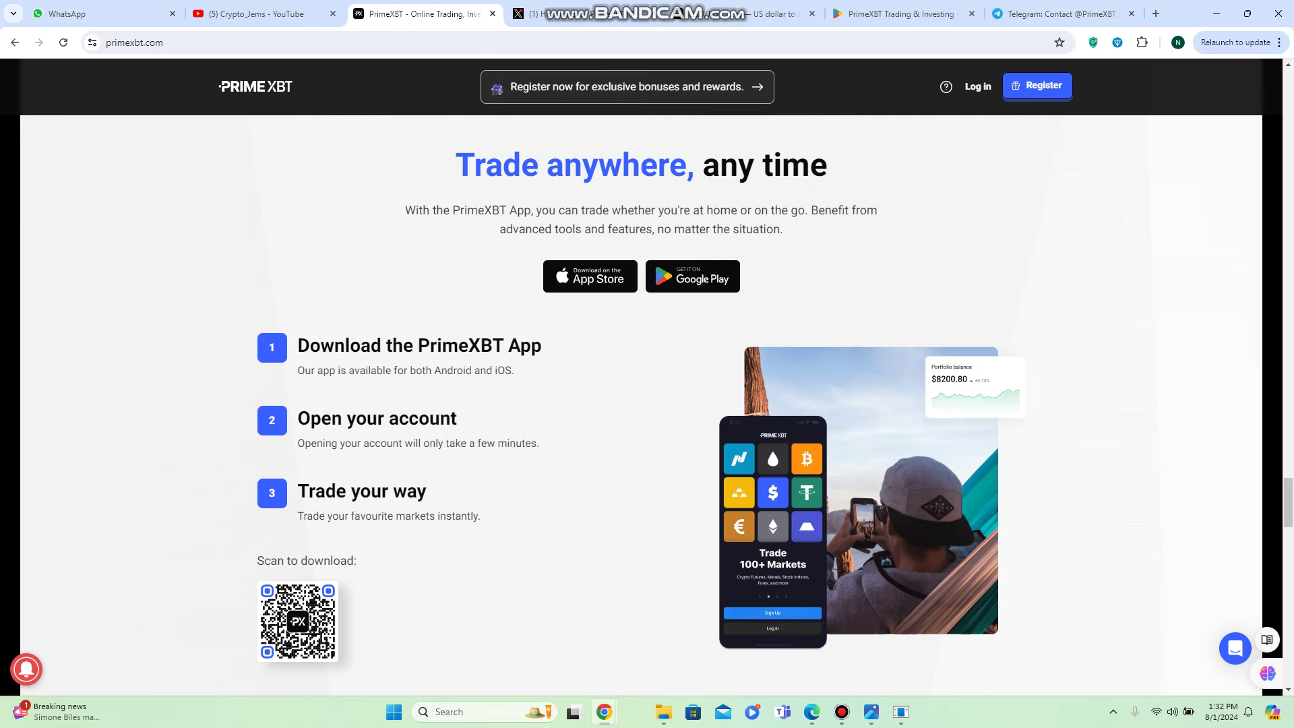
pyautogui.scroll(-3, 647, 405)
pyautogui.scroll(-1, 648, 405)
pyautogui.scroll(-3, 647, 405)
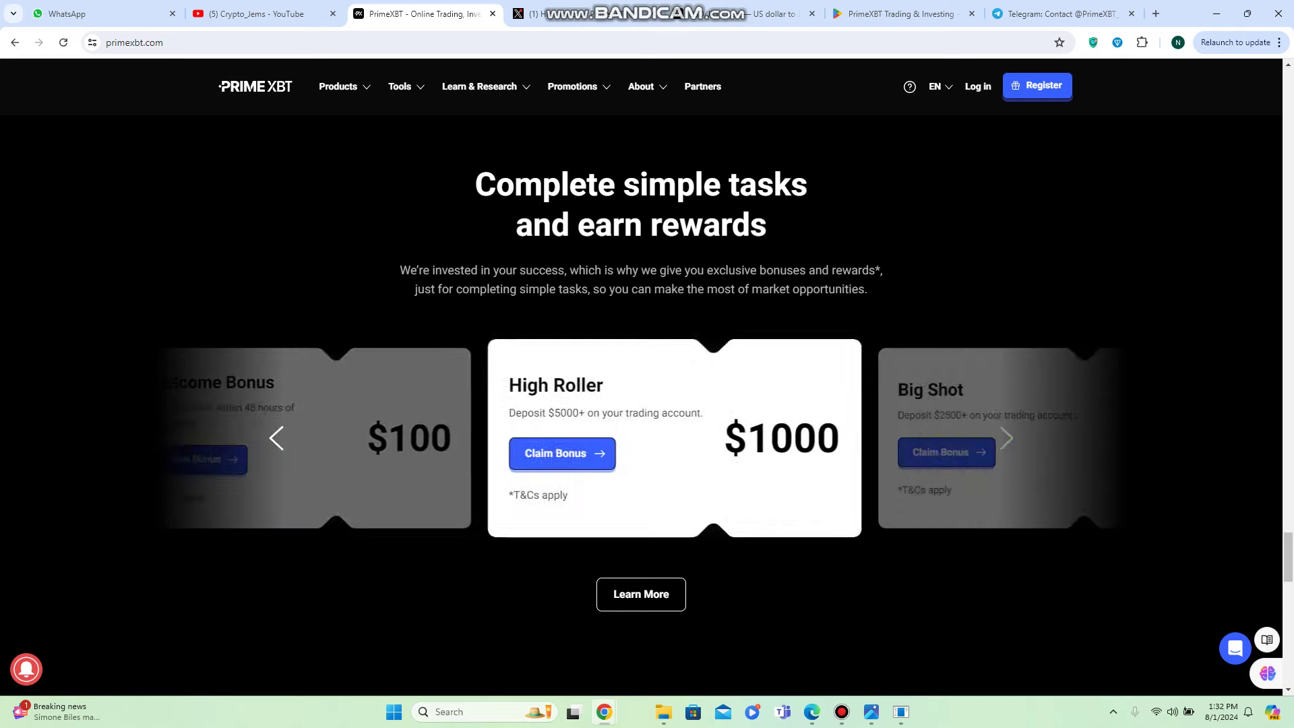
pyautogui.scroll(-2, 647, 404)
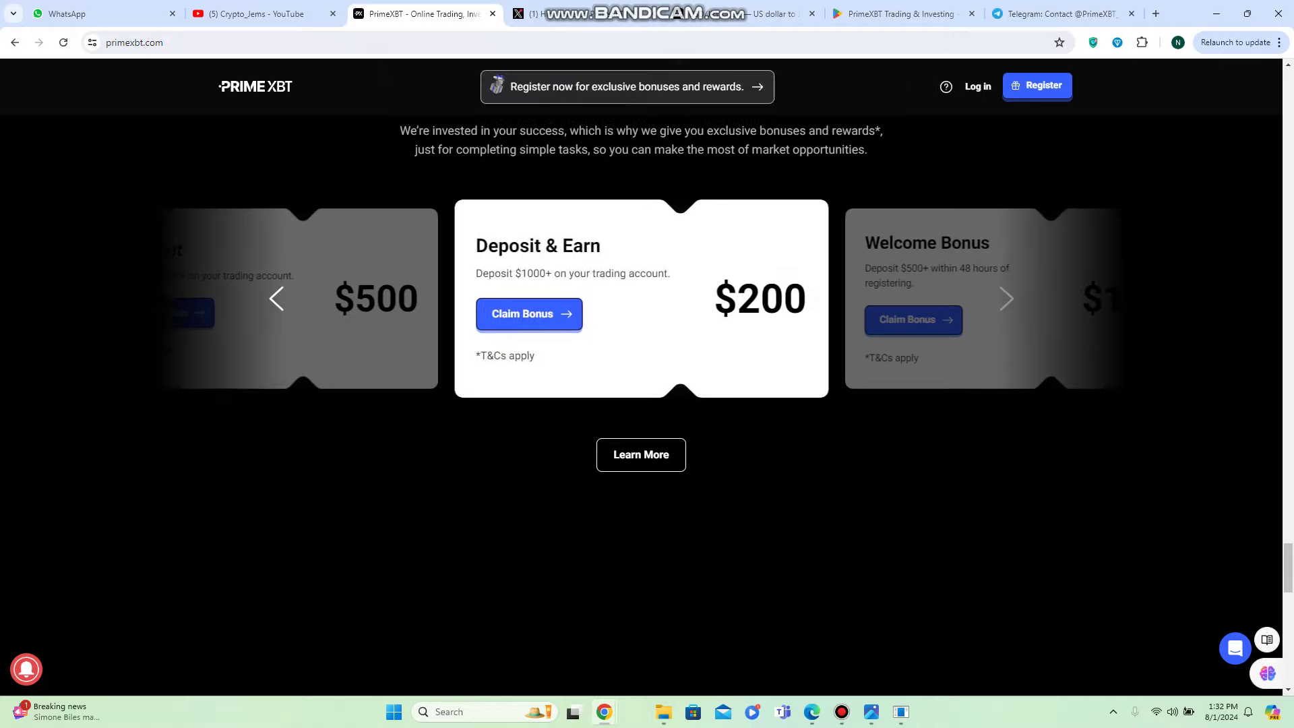
pyautogui.scroll(-3, 647, 404)
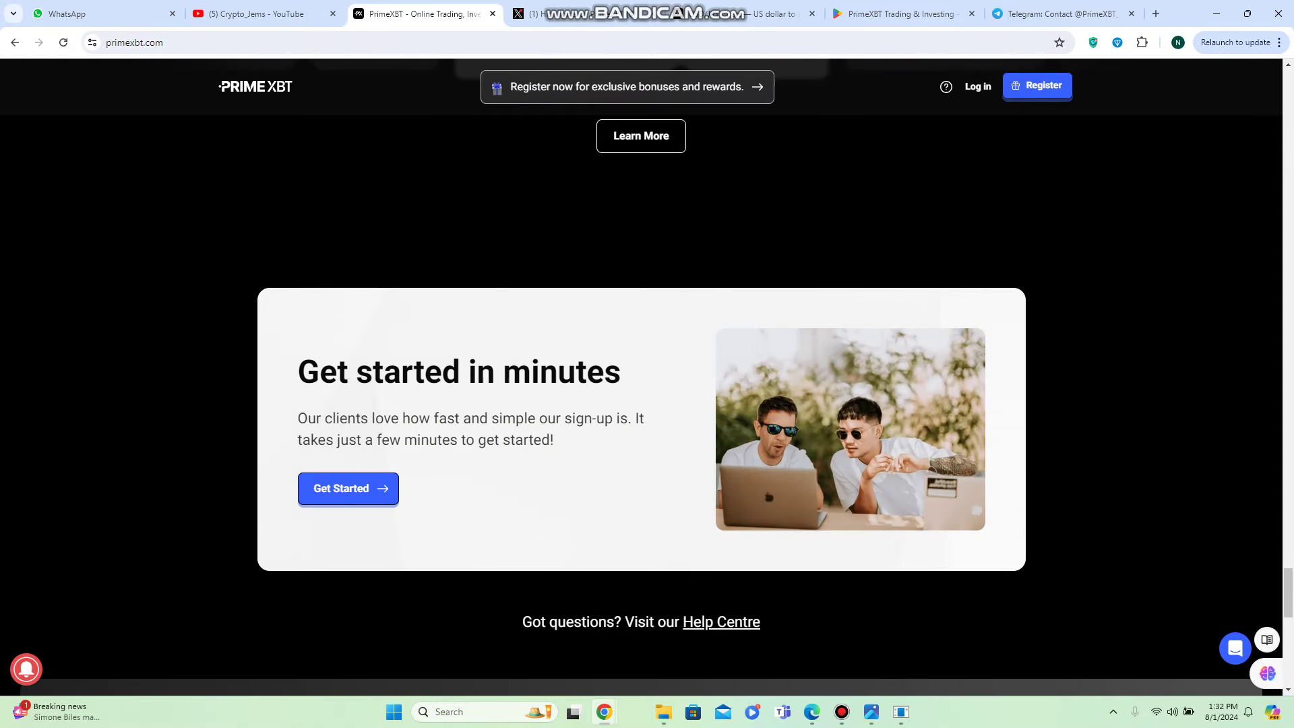
# Step: Open the PrimeXBT account sign-up page with Get Started
pyautogui.click(1037, 85)
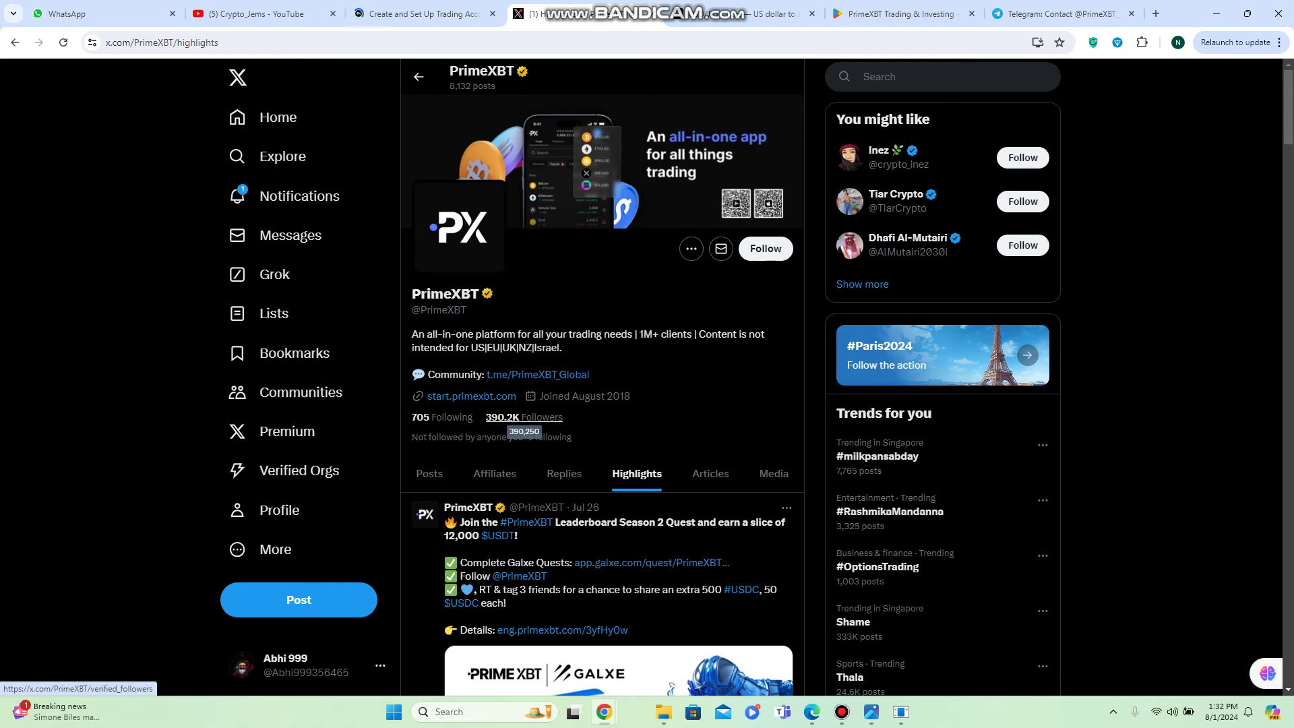
pyautogui.scroll(-1, 522, 417)
pyautogui.scroll(-3, 522, 416)
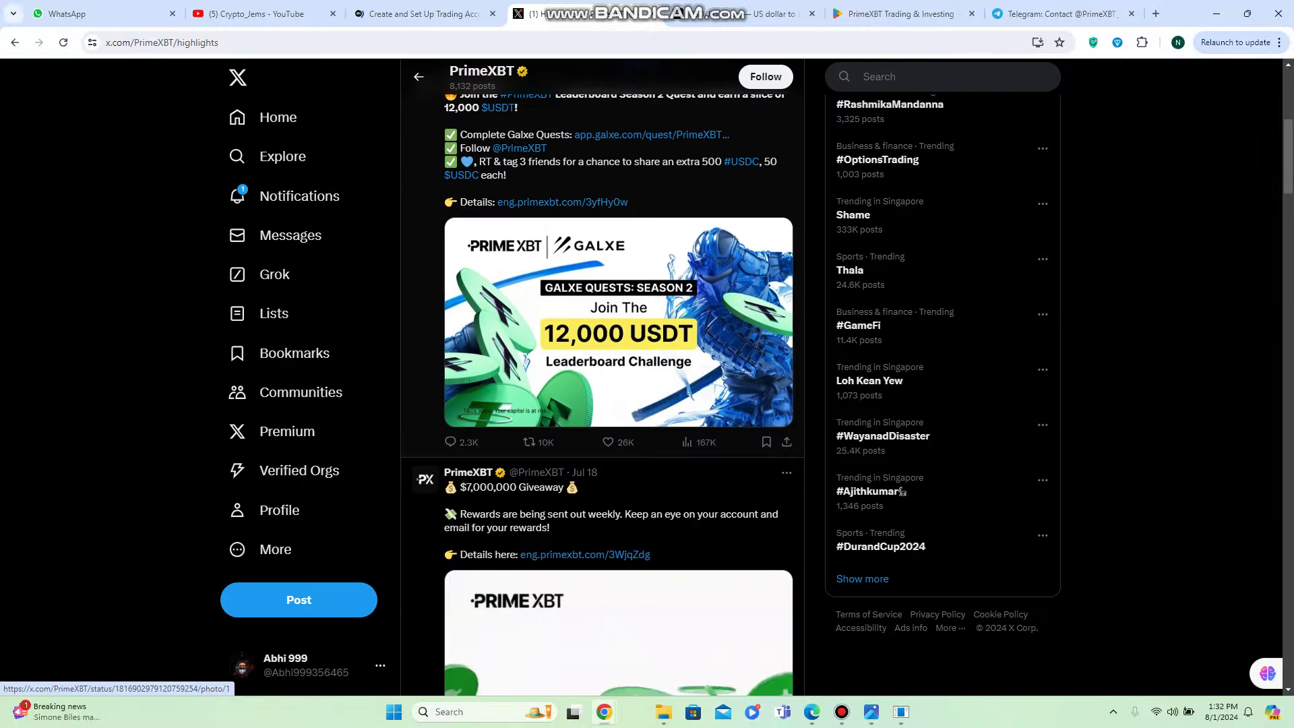
pyautogui.scroll(-2, 602, 377)
pyautogui.scroll(-2, 603, 377)
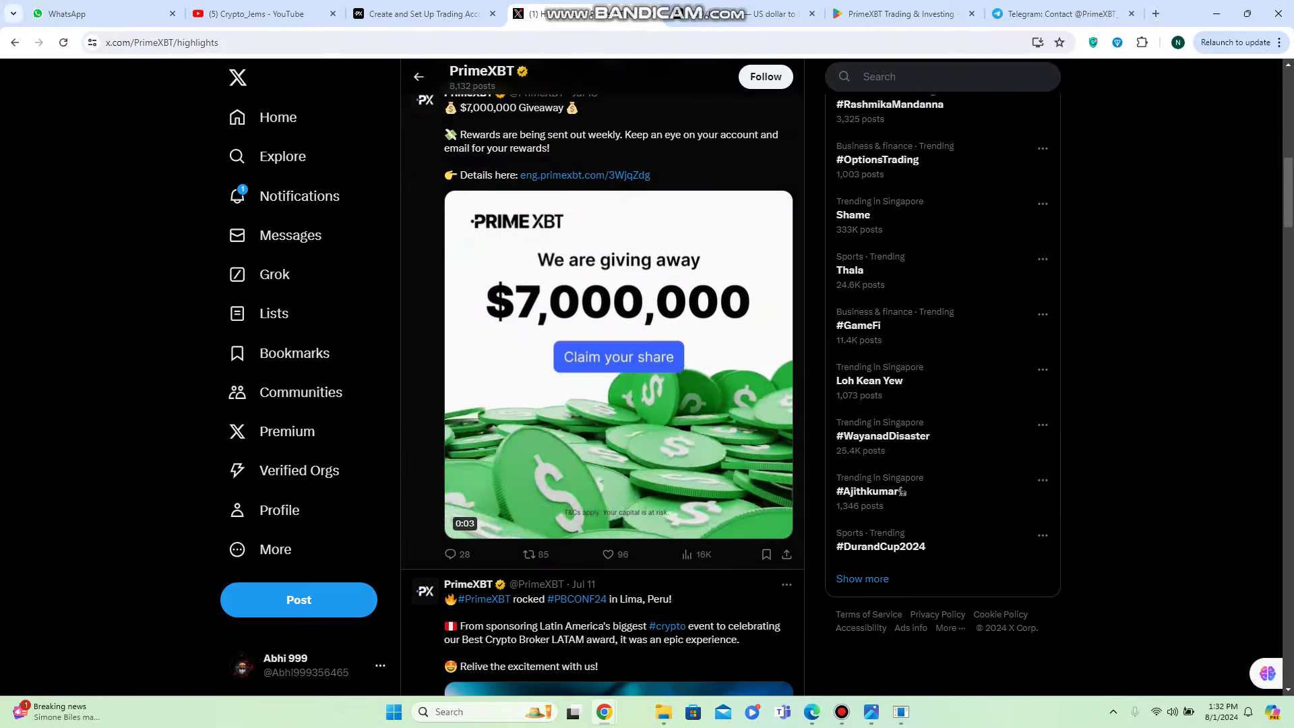
pyautogui.scroll(10, 603, 378)
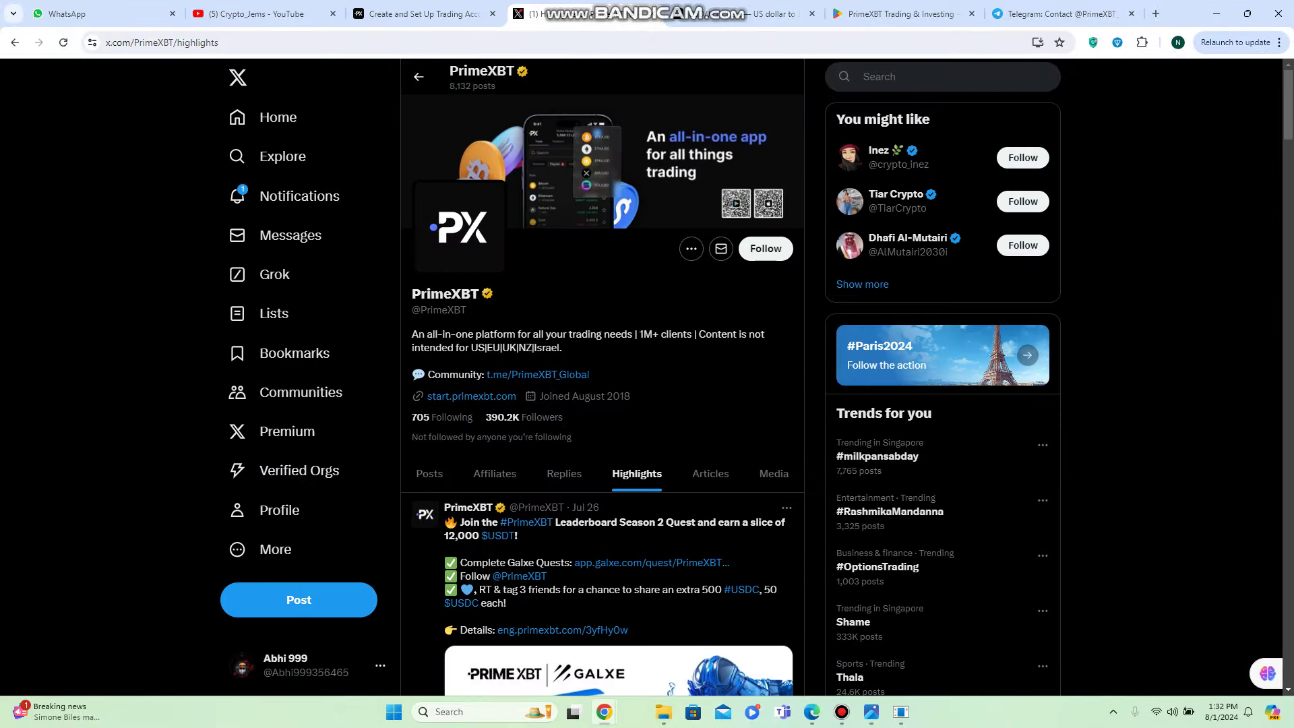
# Step: Glance at the USD/JPY price tab, then return to sign-up and focus the Email field
pyautogui.hotkey('ctrl', 'Tab')
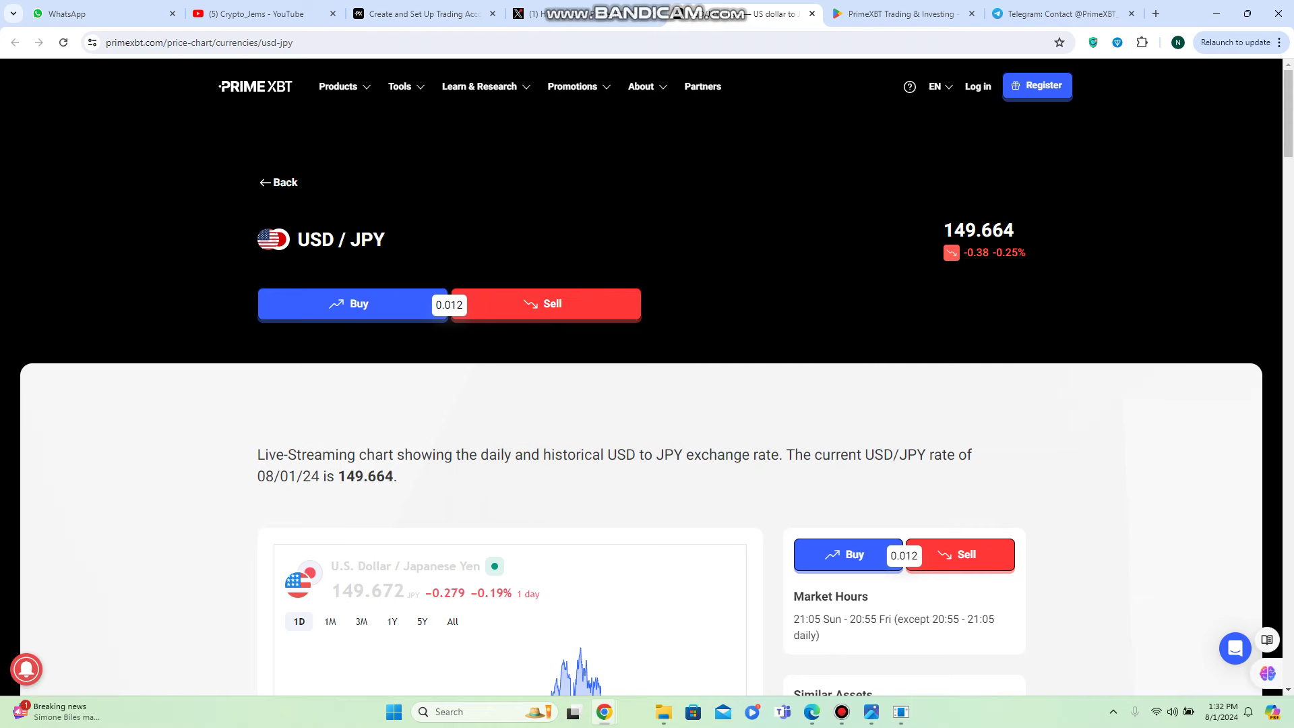
pyautogui.hotkey('ctrl', 'shift', 'Tab')
pyautogui.hotkey('ctrl', 'shift', 'Tab')
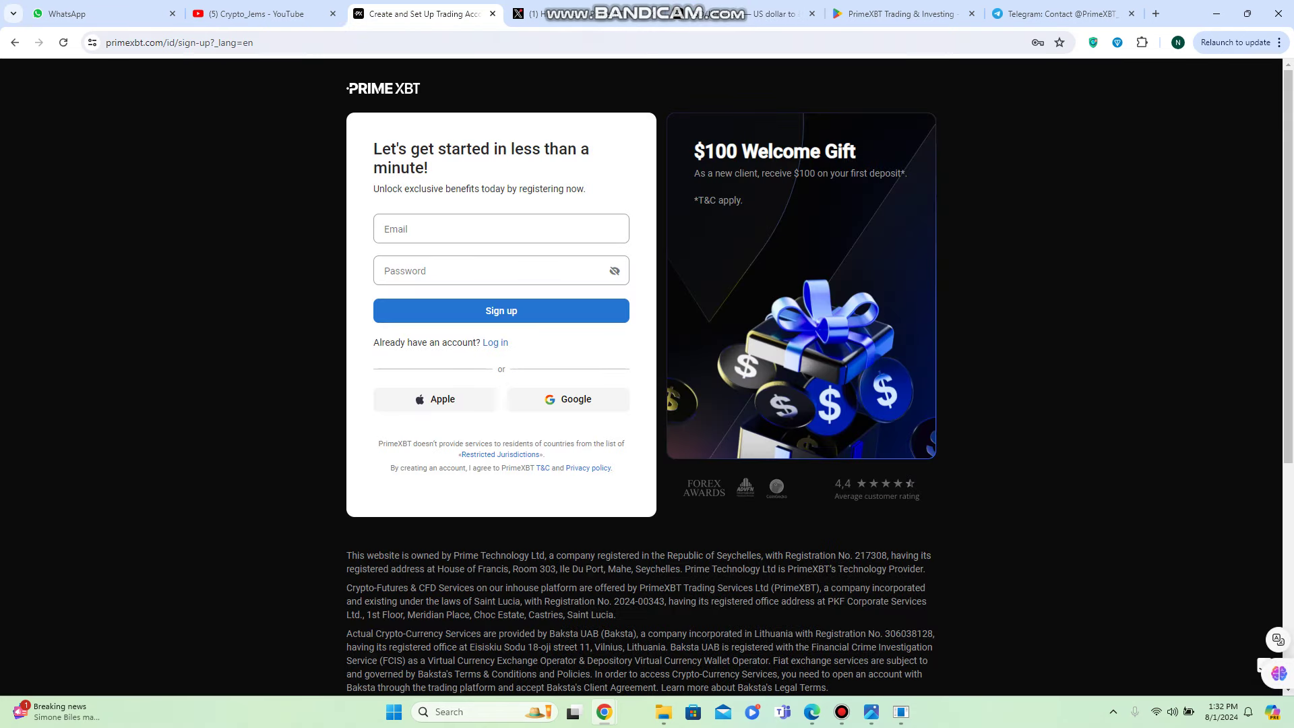
pyautogui.press('Tab')
pyautogui.press('Tab')
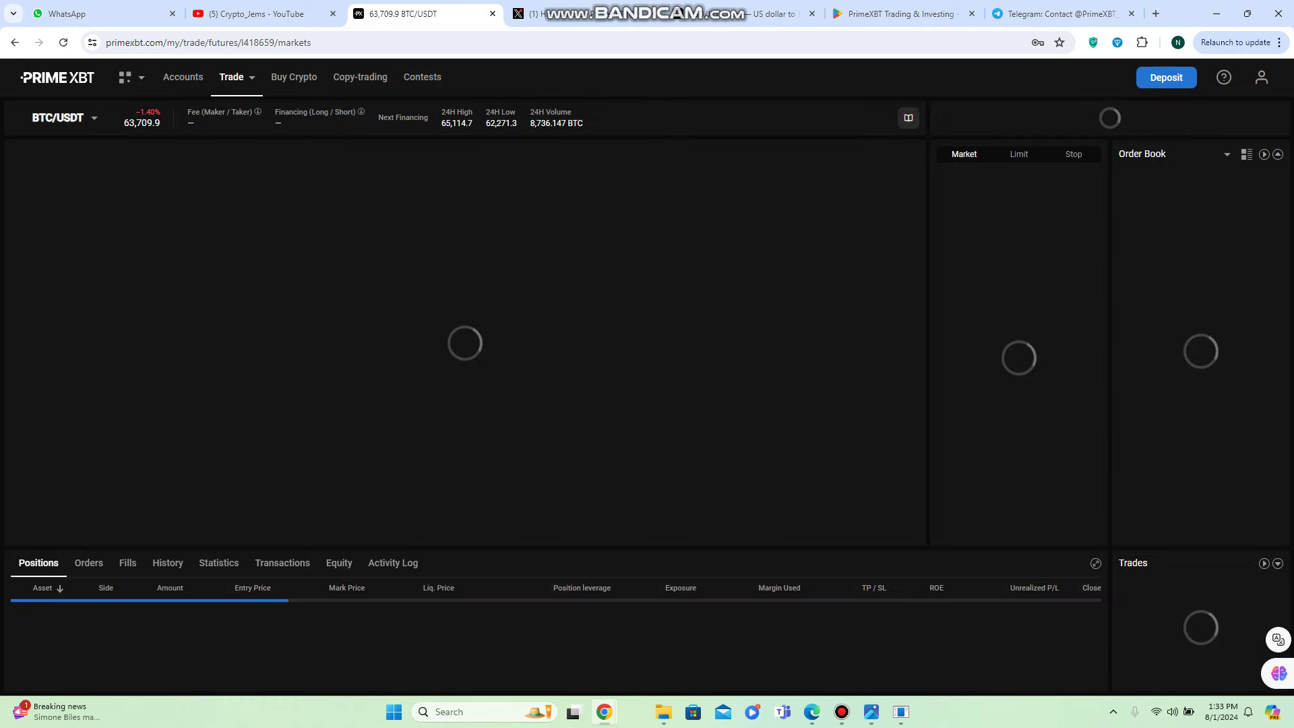
# Step: Go back to the USD/JPY price page and follow its sign-up link
pyautogui.click(708, 15)
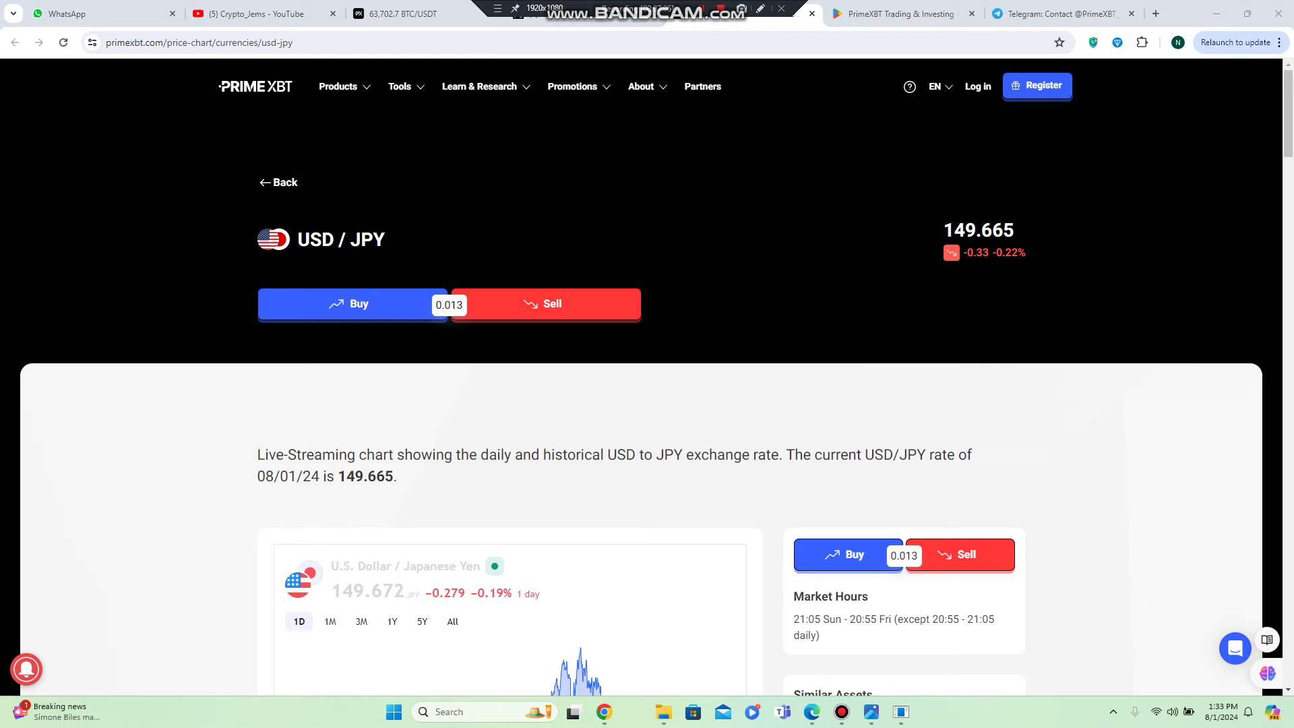
pyautogui.scroll(-2, 647, 405)
pyautogui.scroll(-2, 647, 405)
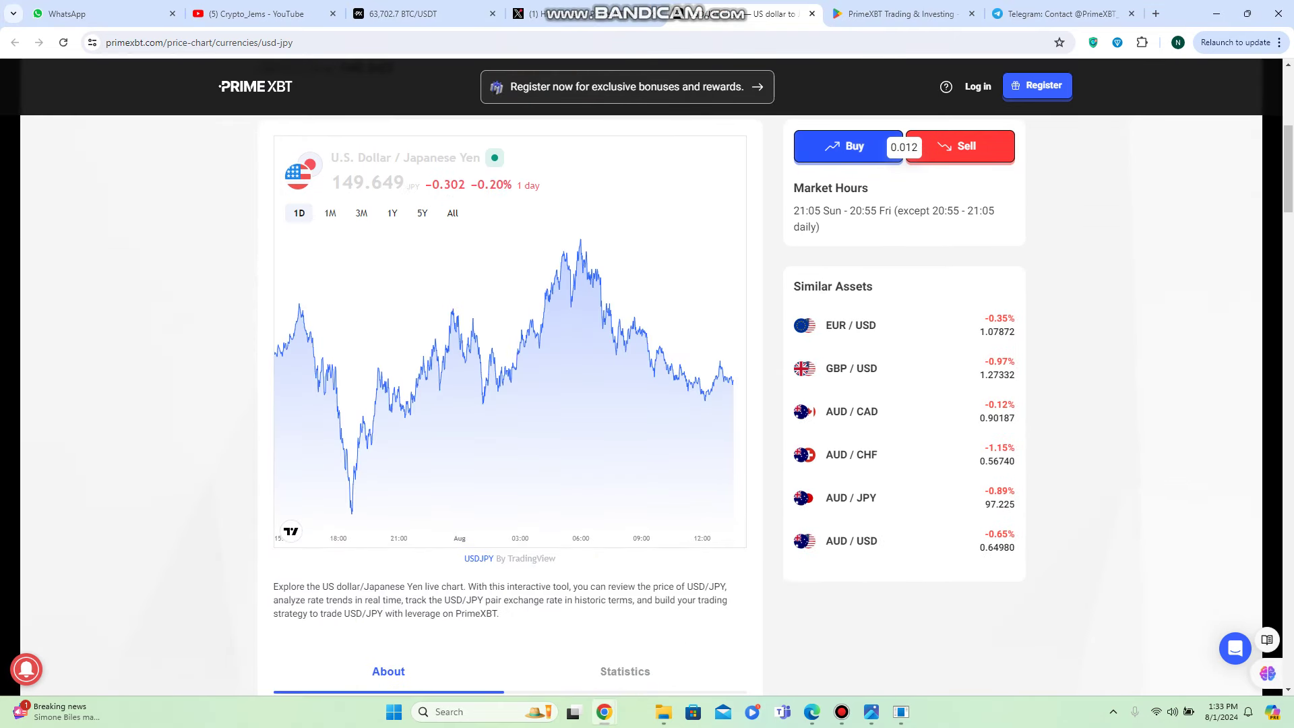
pyautogui.click(847, 147)
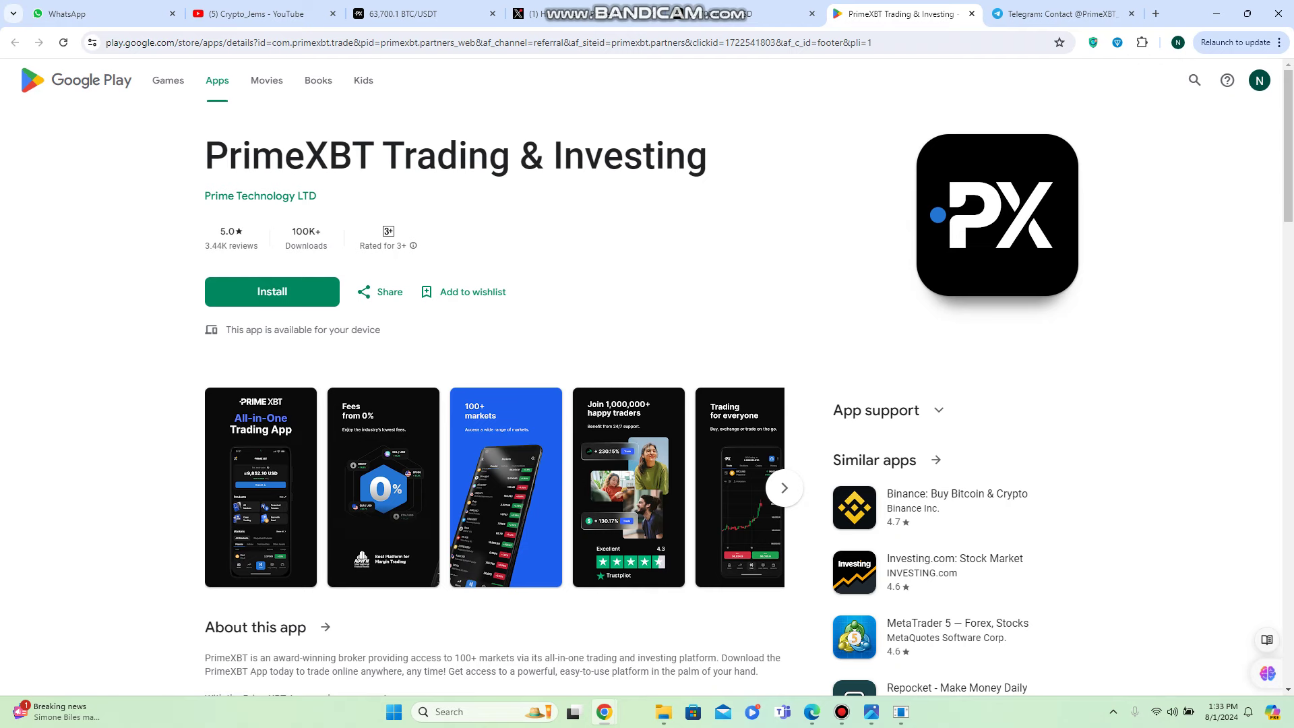
# Step: Leave the Google Play app listing for the BTC/USDT trading terminal tab
pyautogui.click(424, 13)
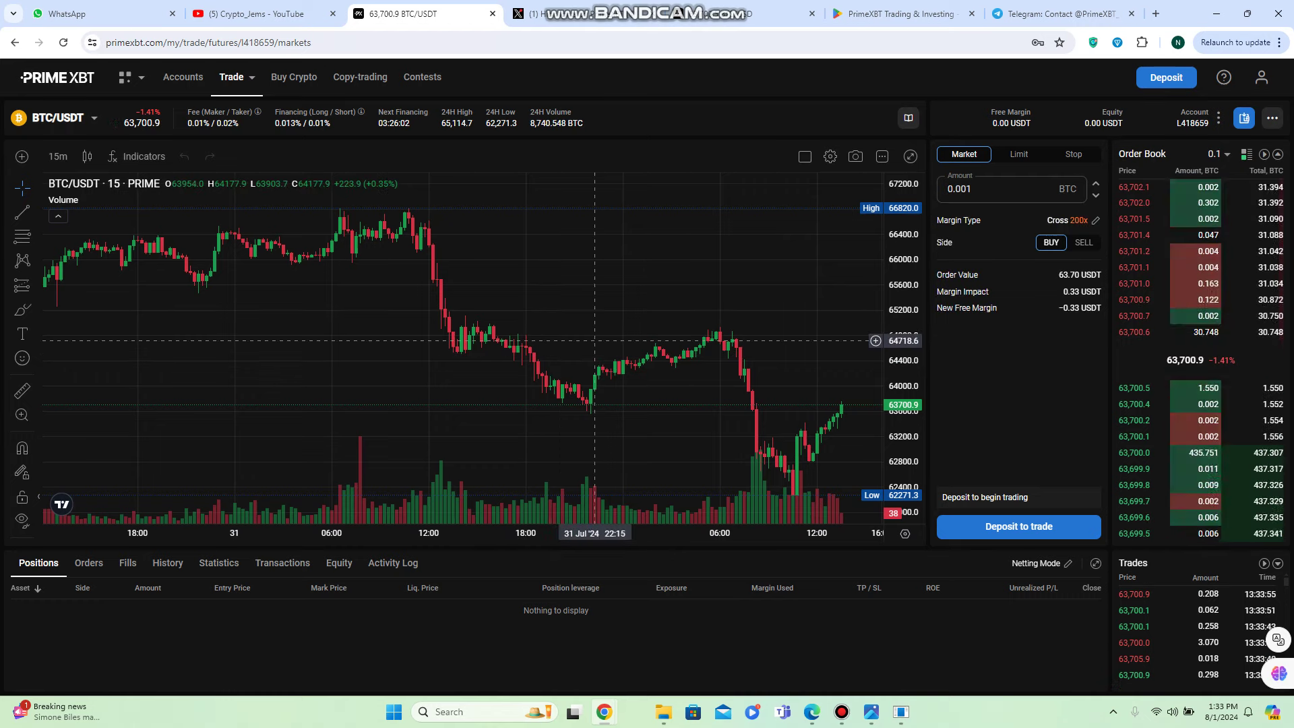
# Step: Browse the BTC/USDT asset list without changing pair, then open the copy-trading ratings
pyautogui.click(56, 117)
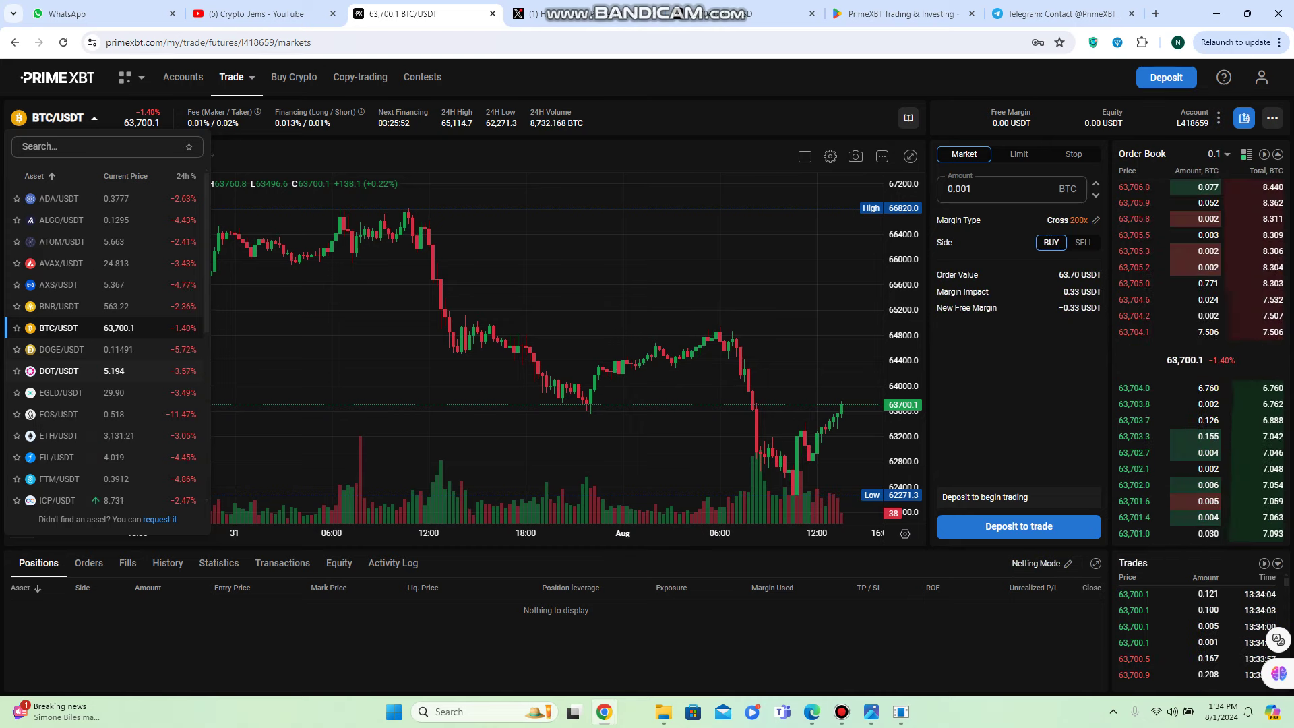
pyautogui.click(373, 321)
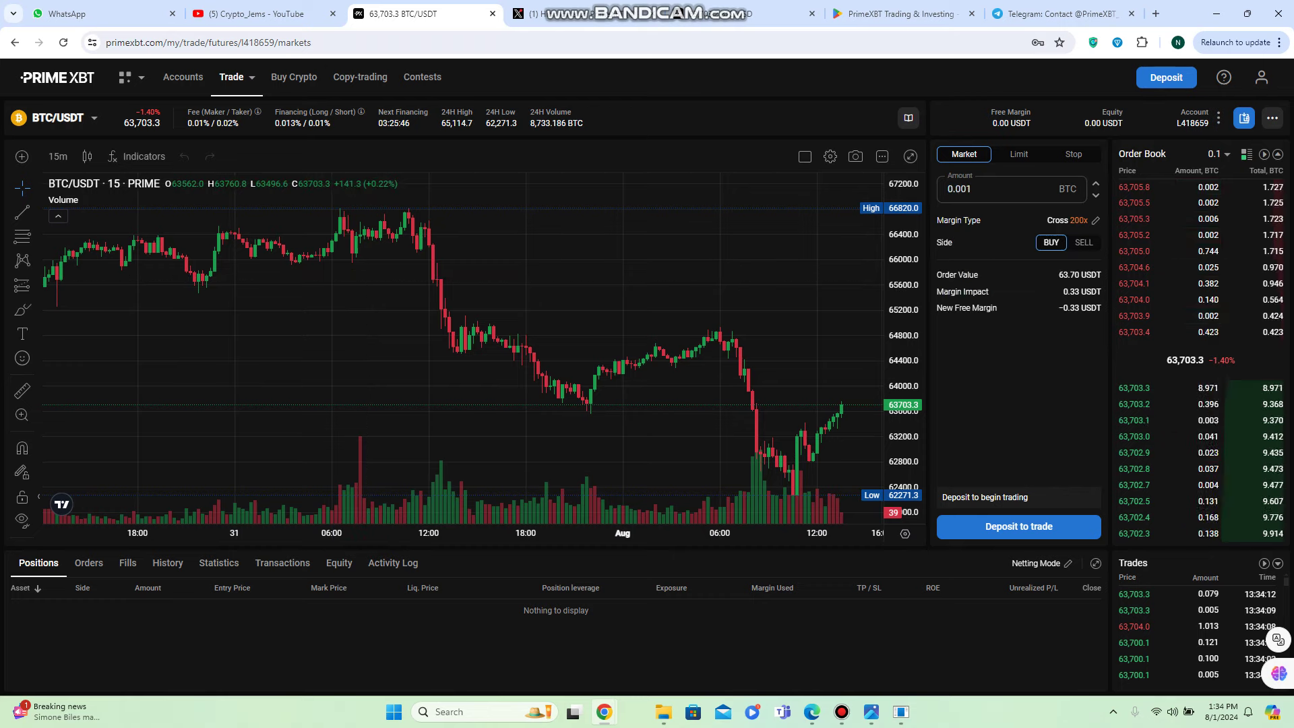
pyautogui.click(360, 77)
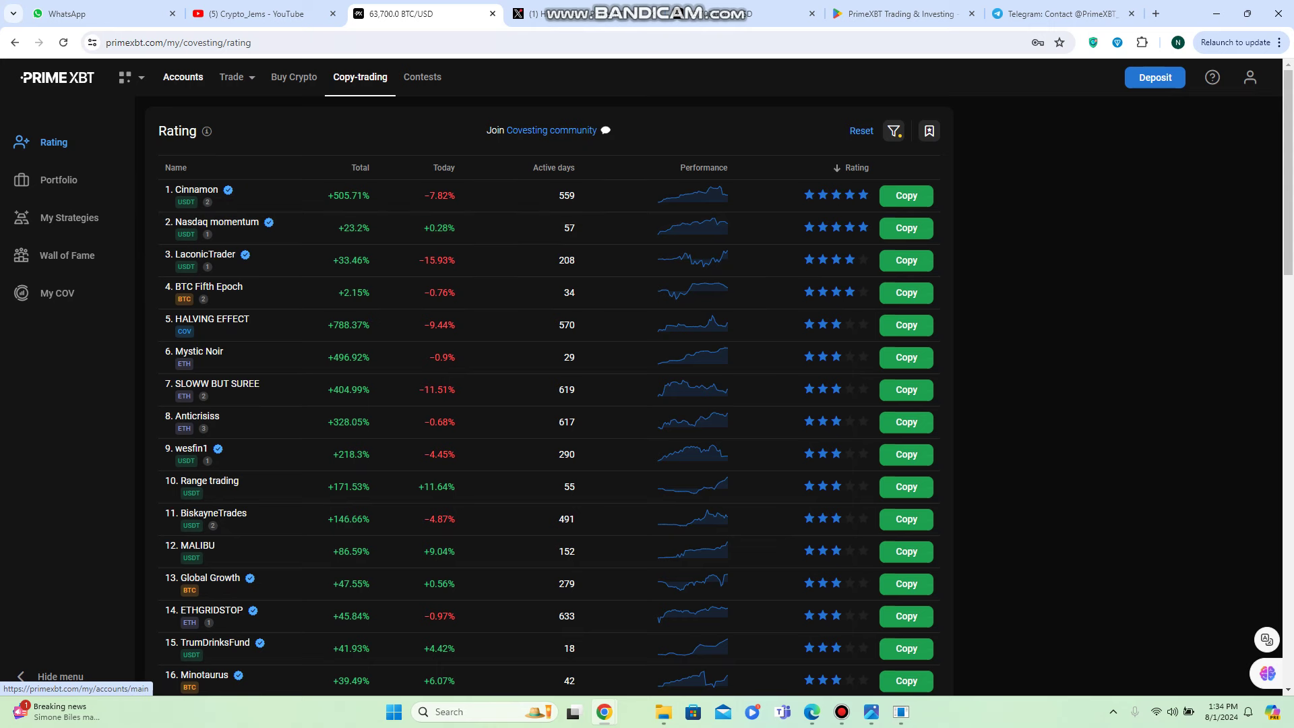
# Step: Go to Buy Crypto to show the Baksta form quoting 200 EUR in BTC
pyautogui.moveTo(236, 77)
pyautogui.click(192, 168)
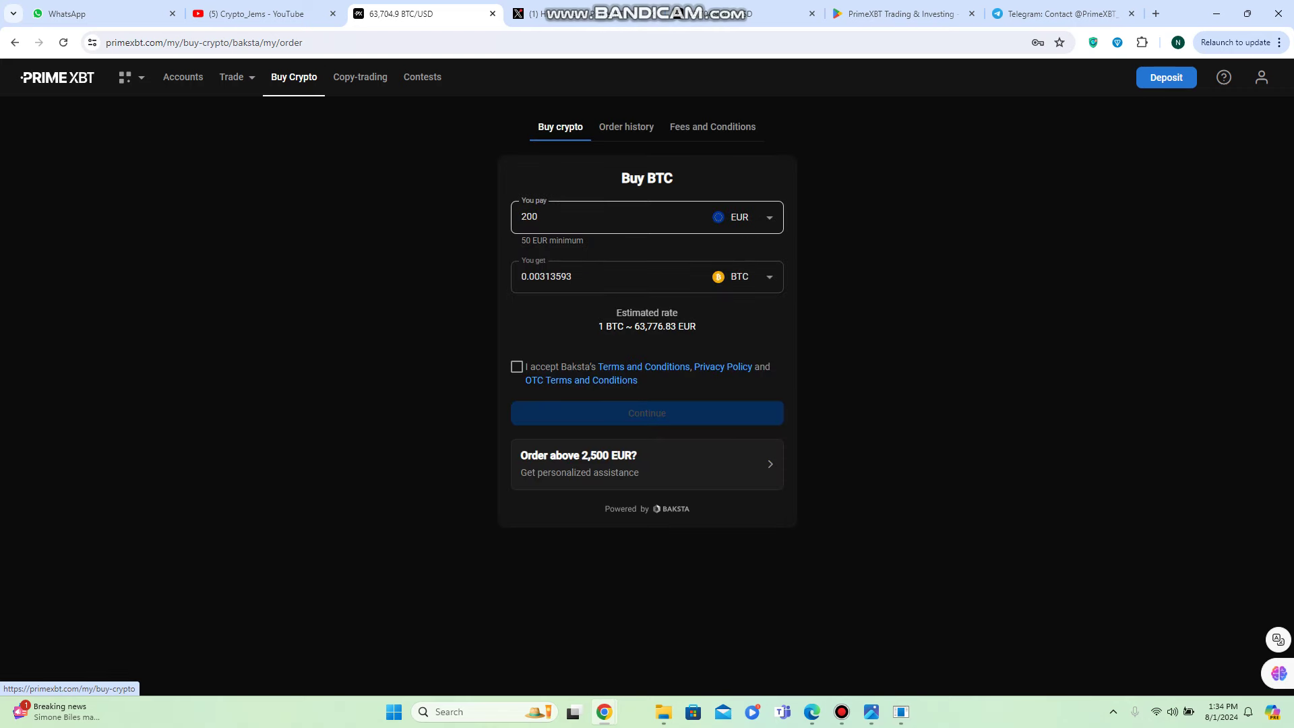
# Step: Set the order to pay 400 CHF for USDC and accept the Baksta terms
pyautogui.click(748, 216)
pyautogui.click(607, 370)
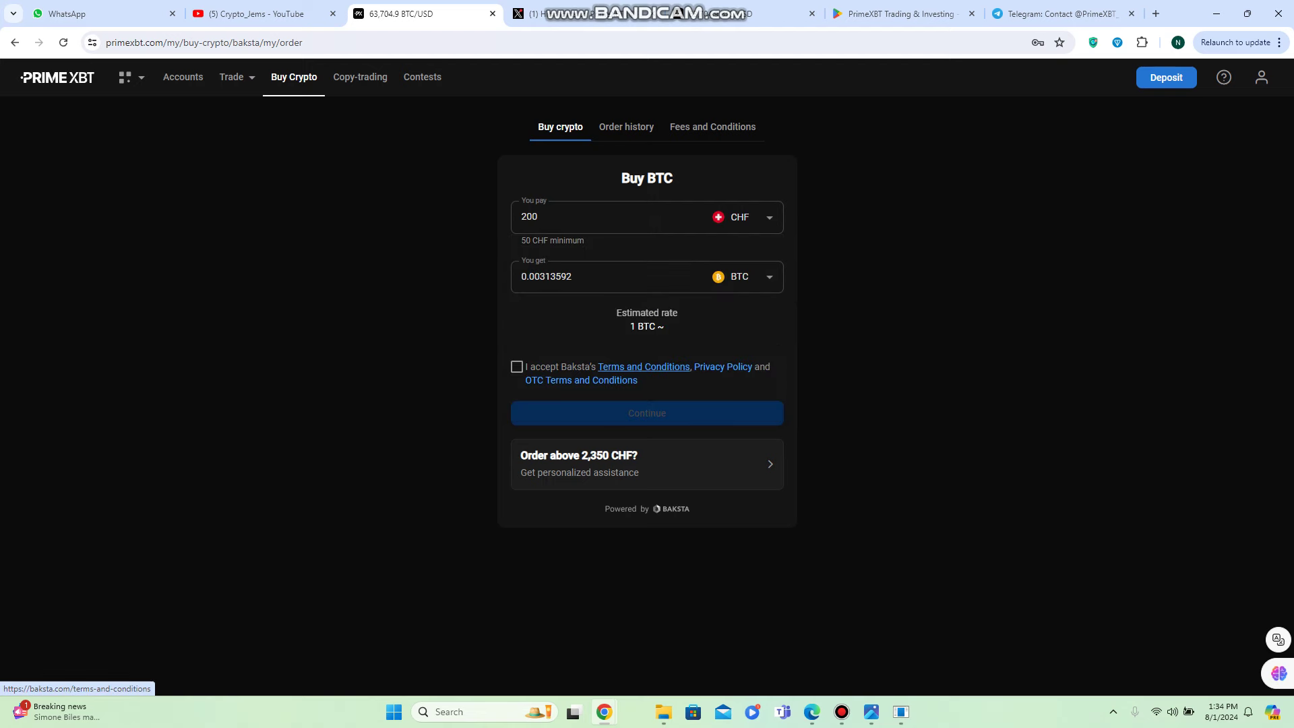
pyautogui.hotkey('ctrl', 'a')
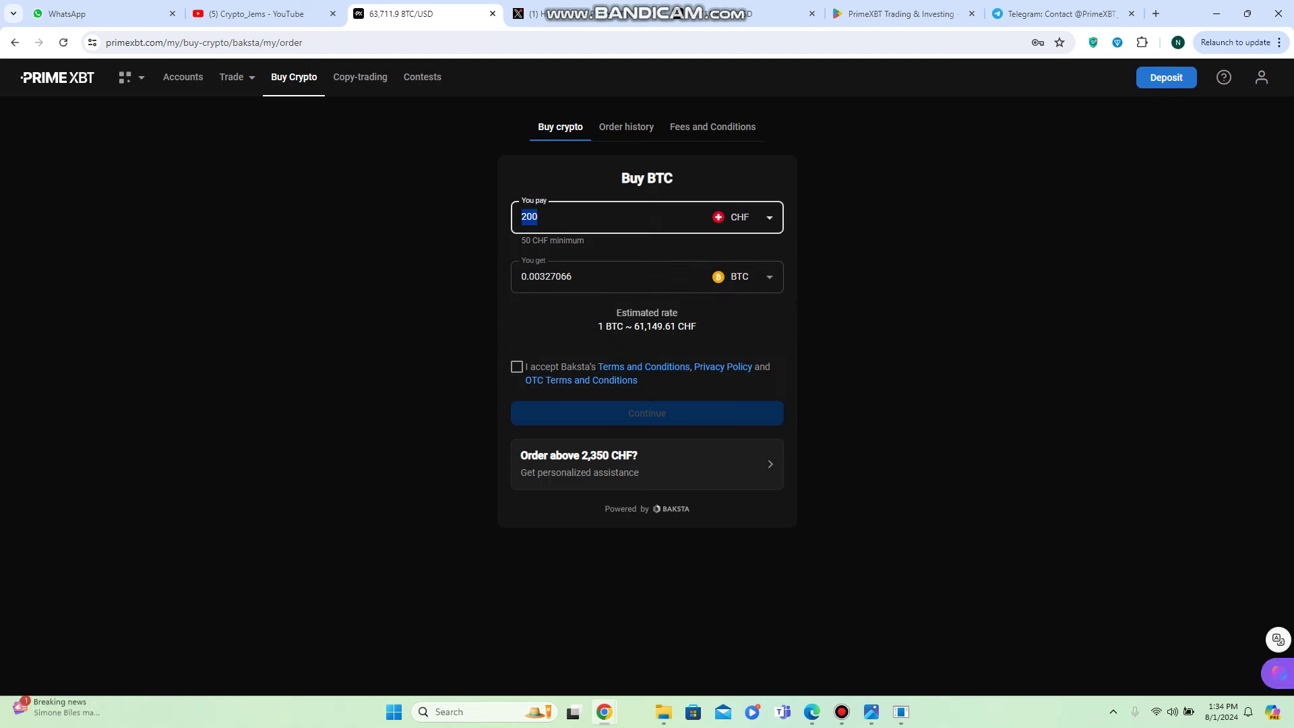
pyautogui.write('400')
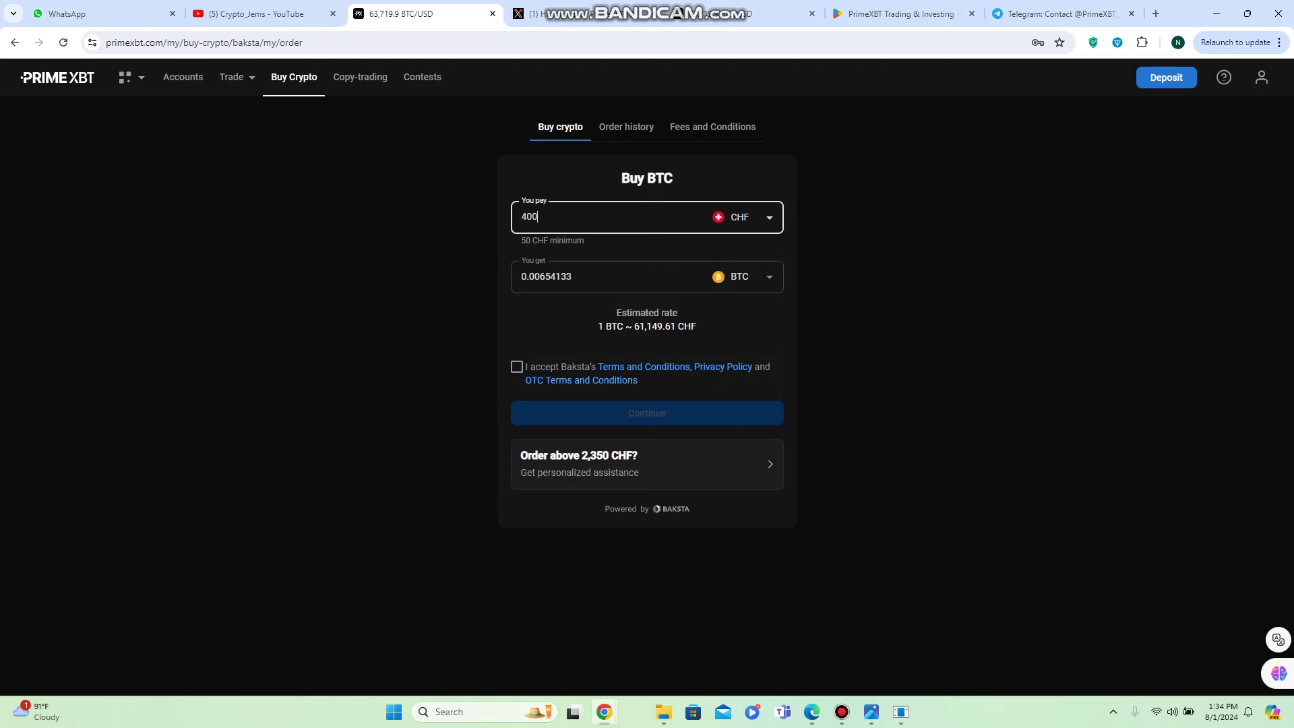
pyautogui.click(748, 277)
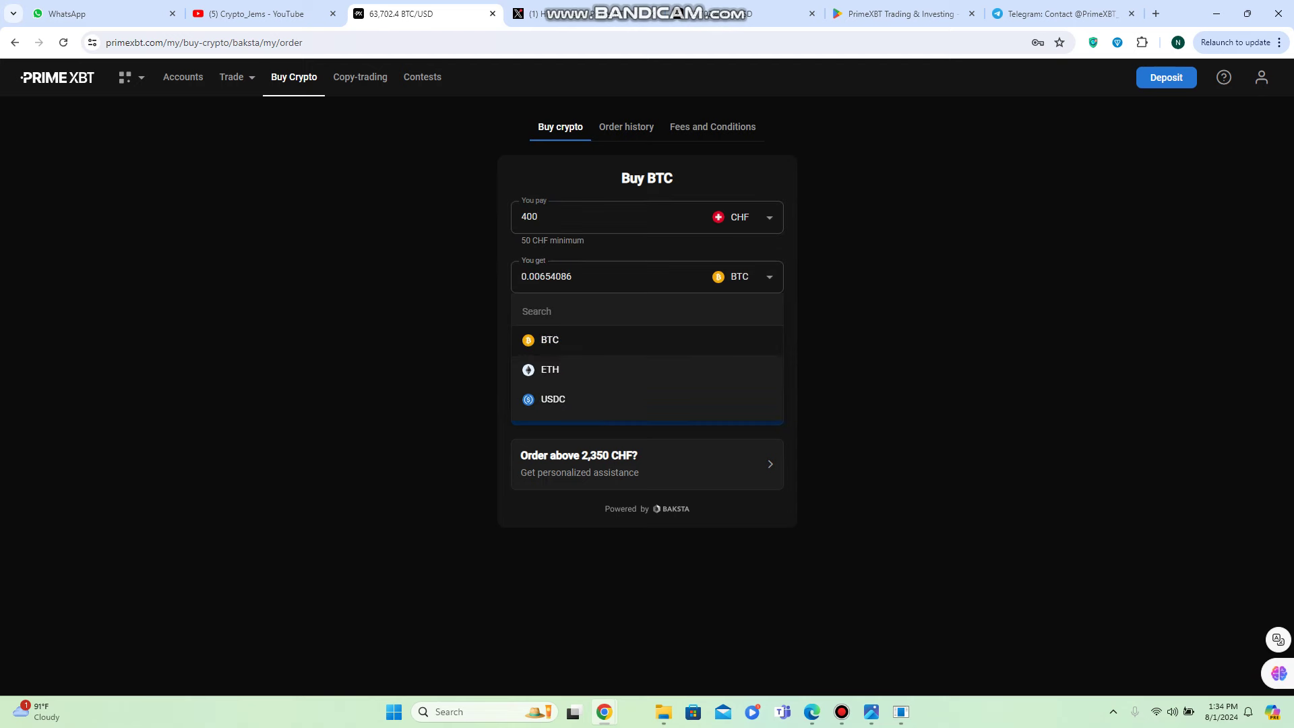
pyautogui.click(552, 399)
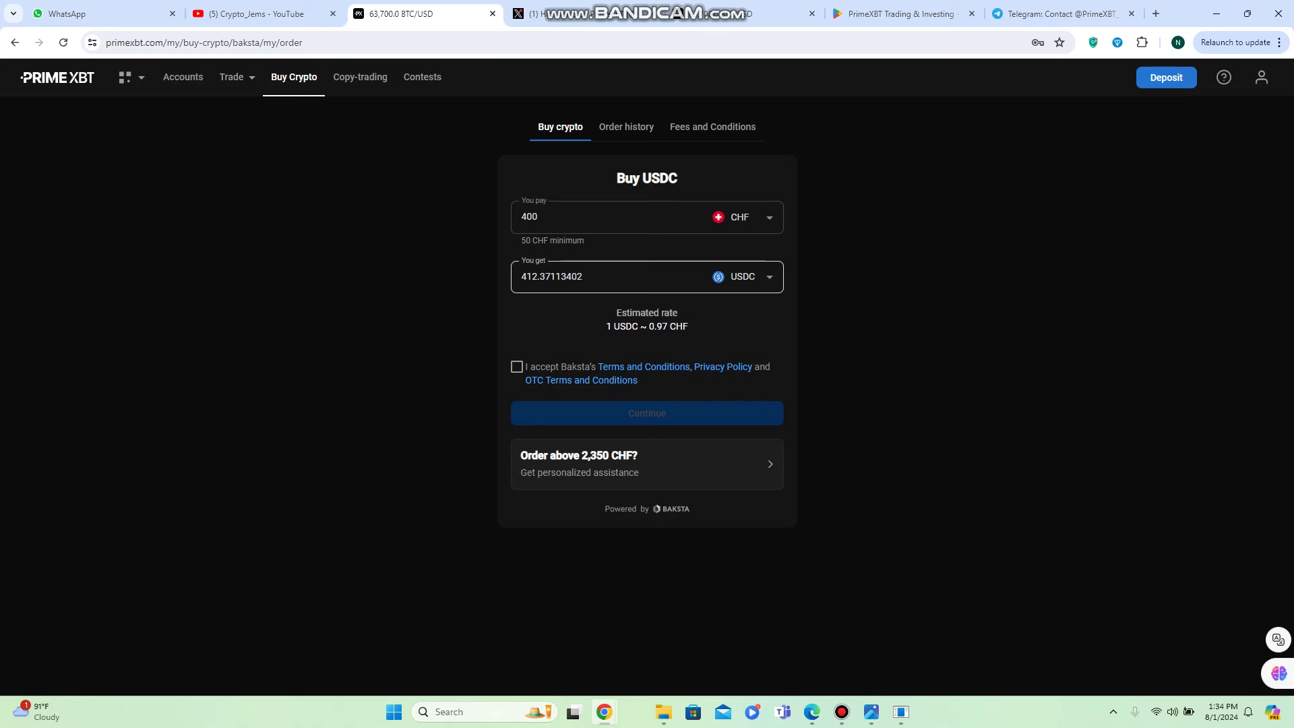
pyautogui.click(517, 367)
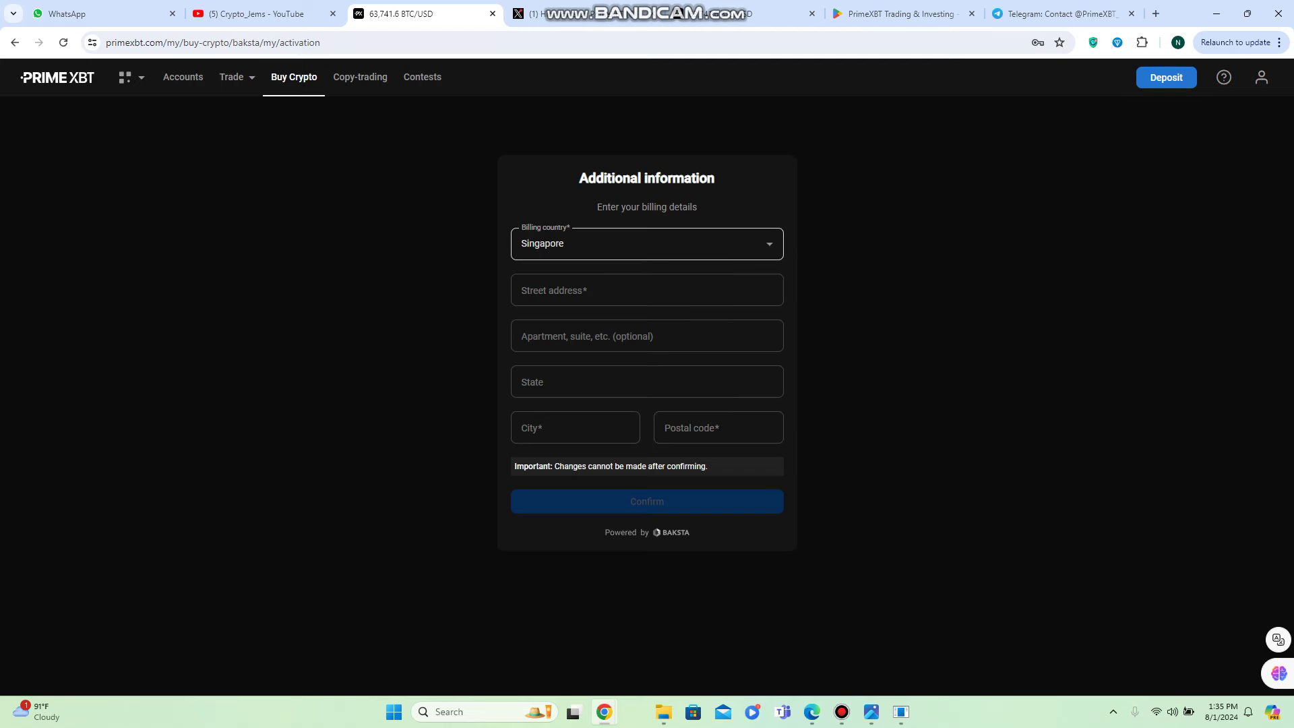
# Step: Set the billing country to Seychelles, then return to PrimeXBT's X profile tab
pyautogui.click(647, 244)
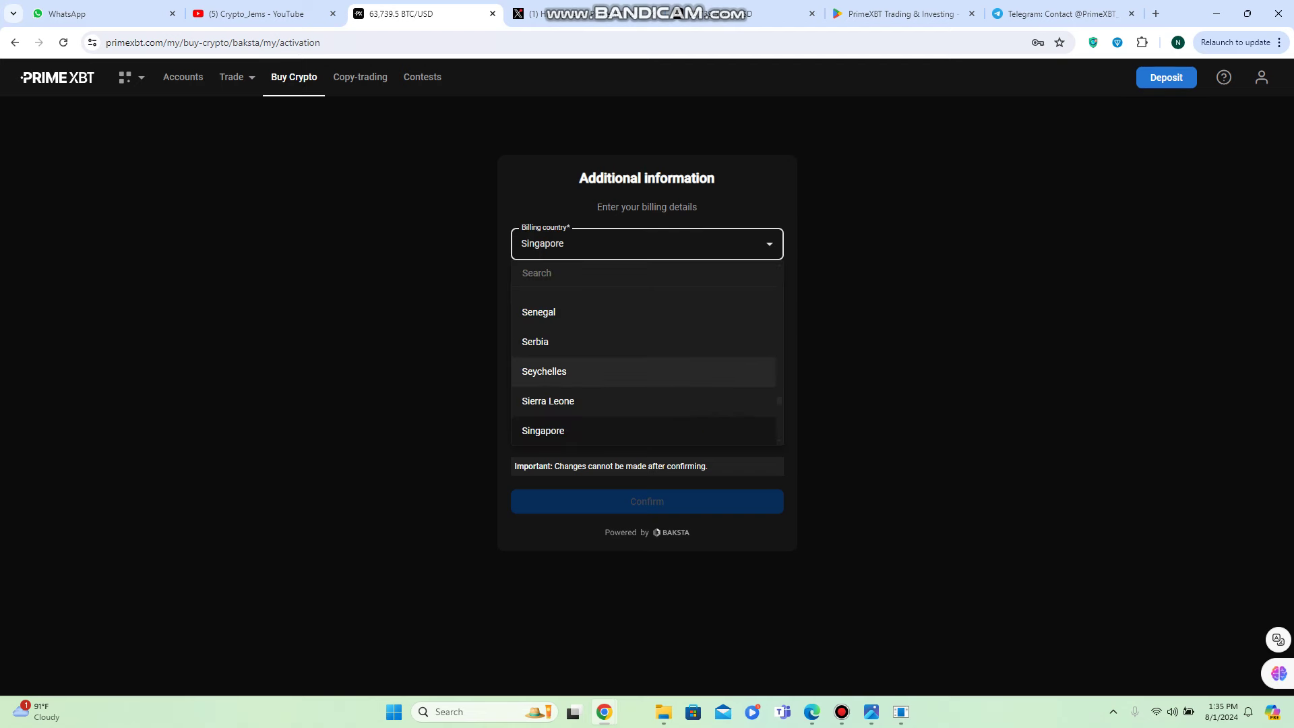
pyautogui.click(544, 372)
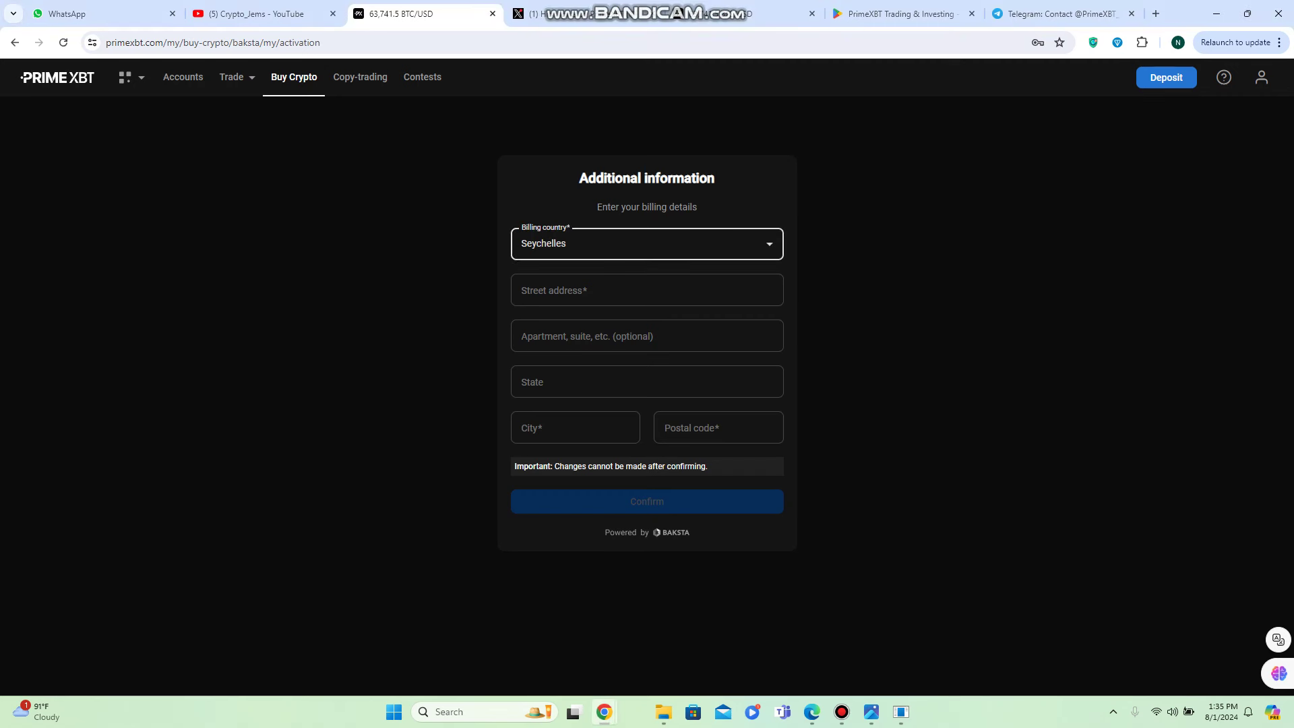
pyautogui.hotkey('ctrl', 'Tab')
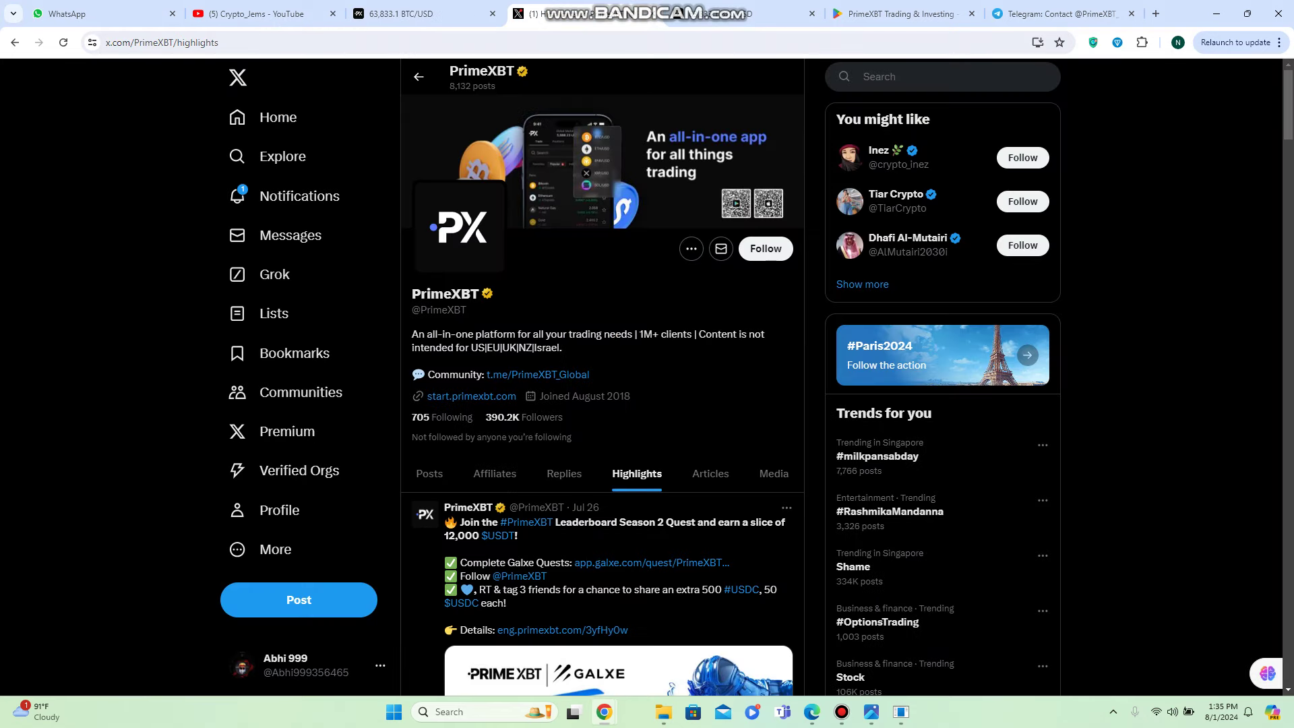
# Step: Switch to the PrimeXBT Accounts tab showing the zero-balance wallet
pyautogui.hotkey('ctrl', 'shift', 'Tab')
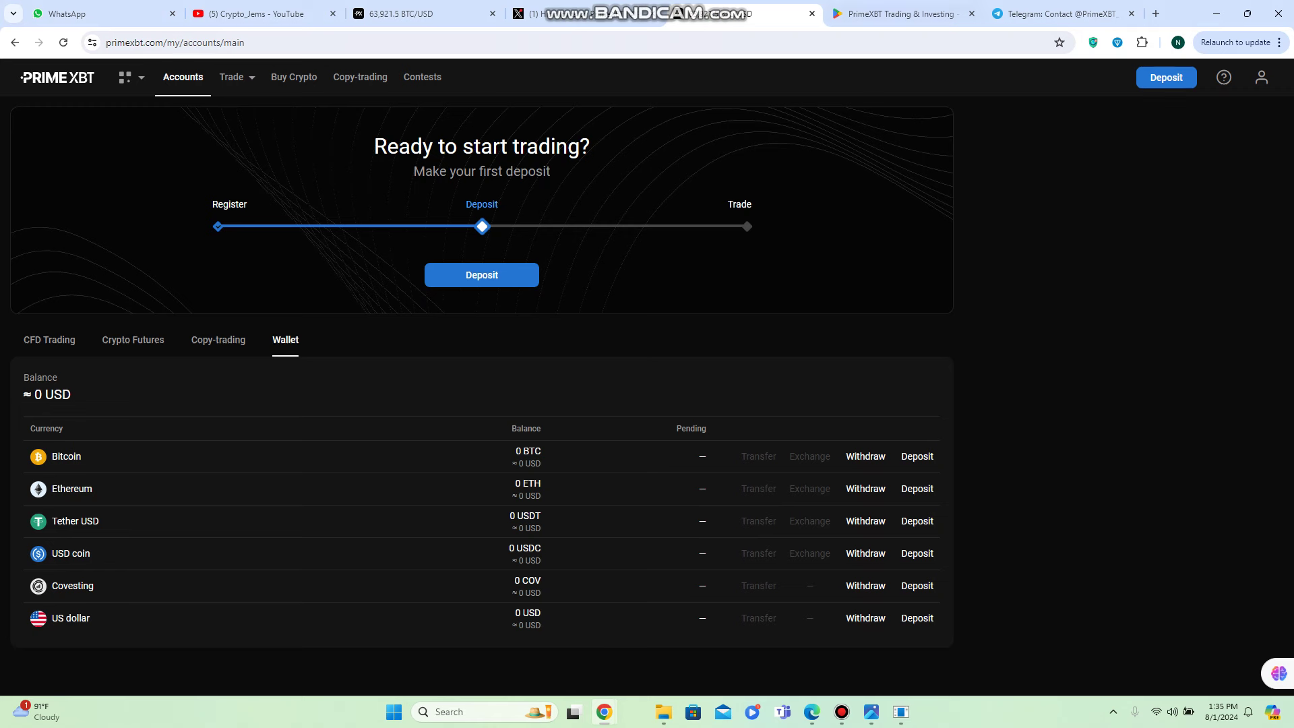
# Step: Open the account dropdown from the user icon, heading to the primexbt.partners page
pyautogui.click(1260, 78)
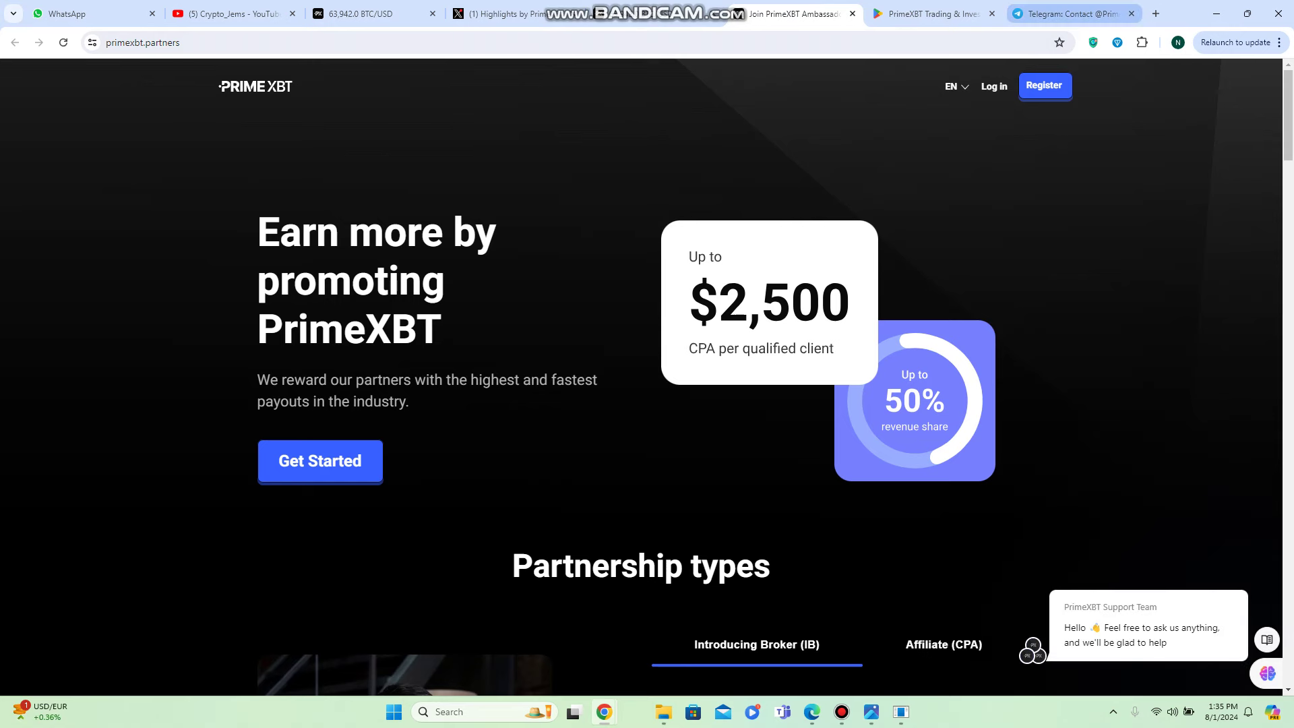
# Step: Switch to the Telegram tab showing PrimeXBT - Global with 59,765 members
pyautogui.click(1072, 14)
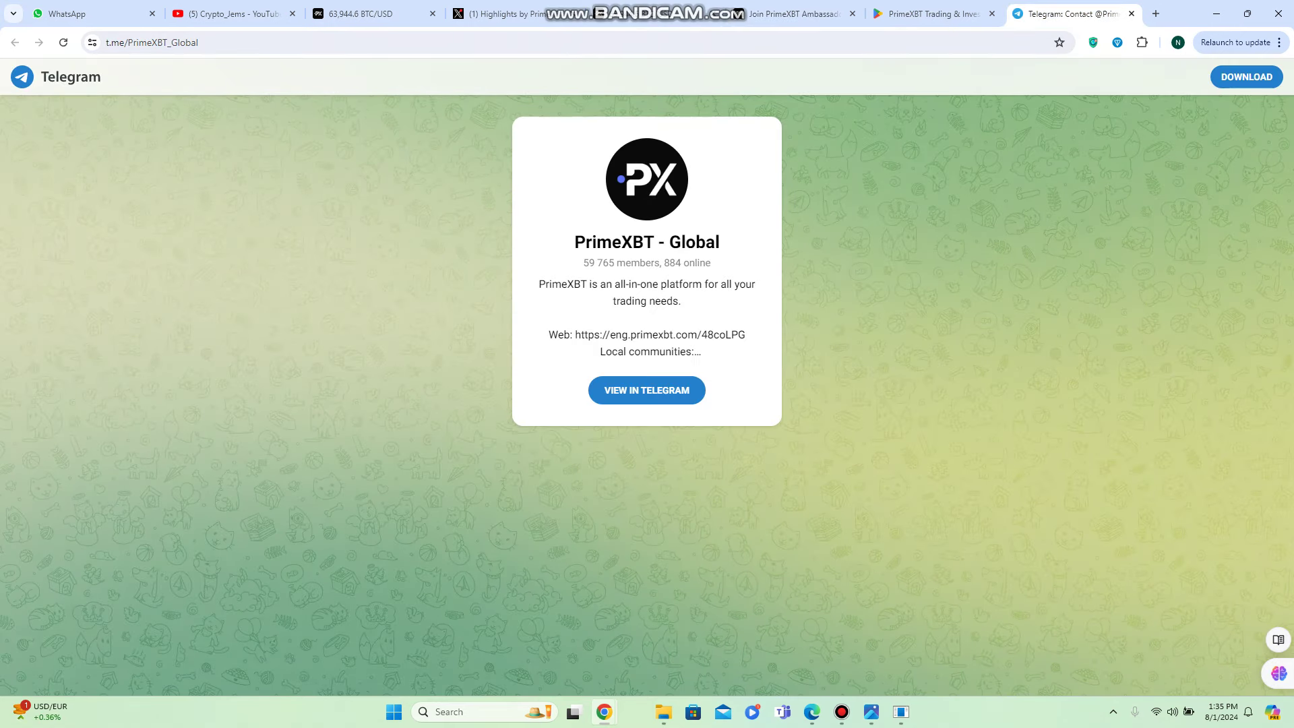